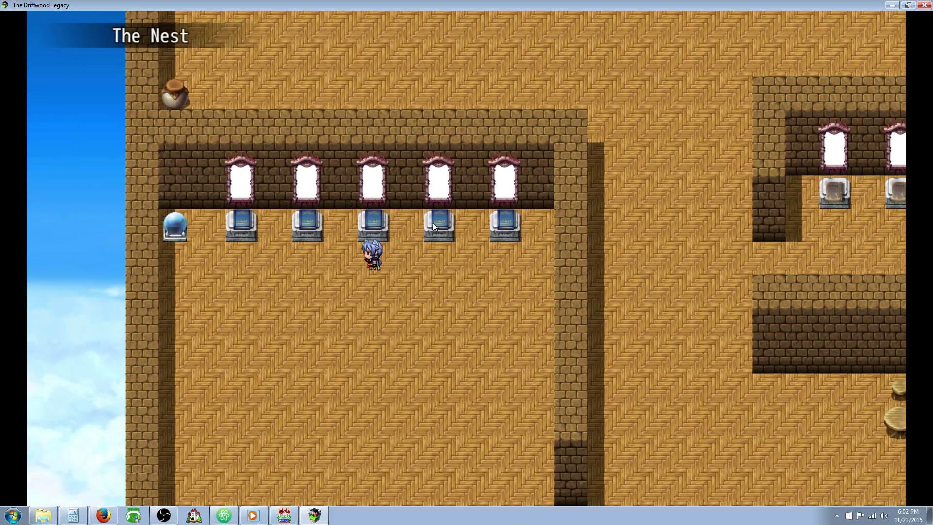
Step: Start a training battle against the Killer Wasp from the first lectern
key(Up)
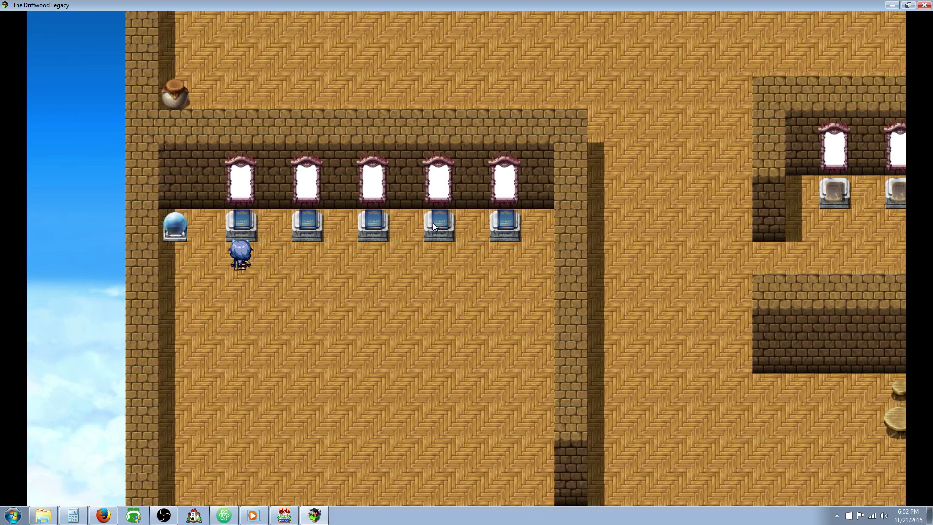
key(Return)
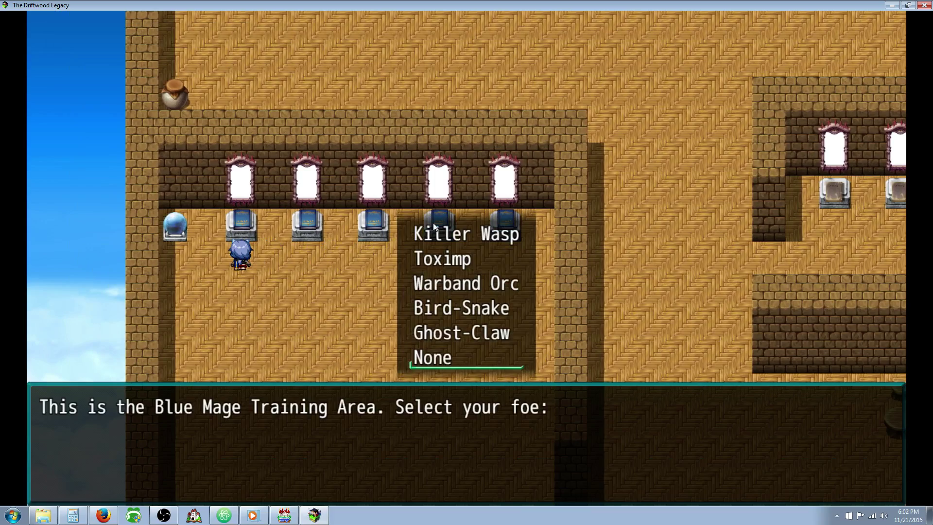
key(Down)
key(Return)
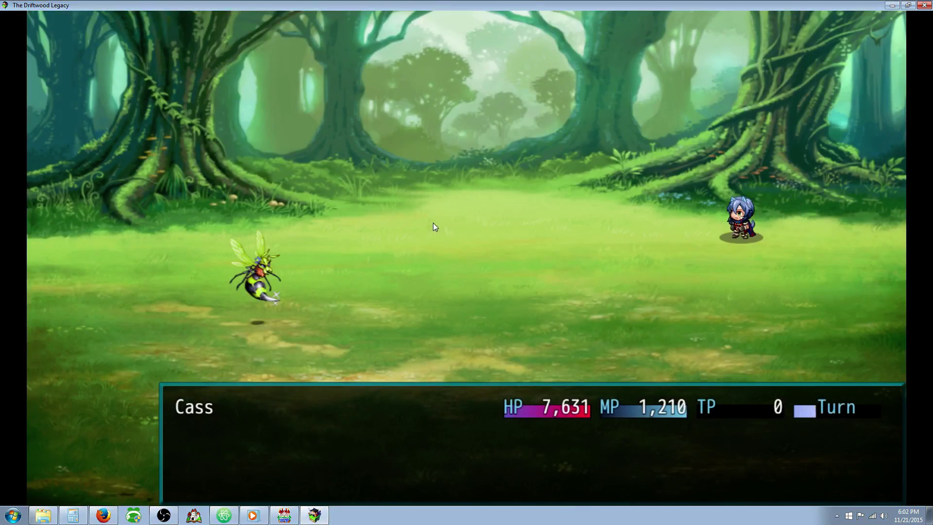
Step: Use Blue: Study on the Killer Wasp so Cass learns Poison Sting
key(Down)
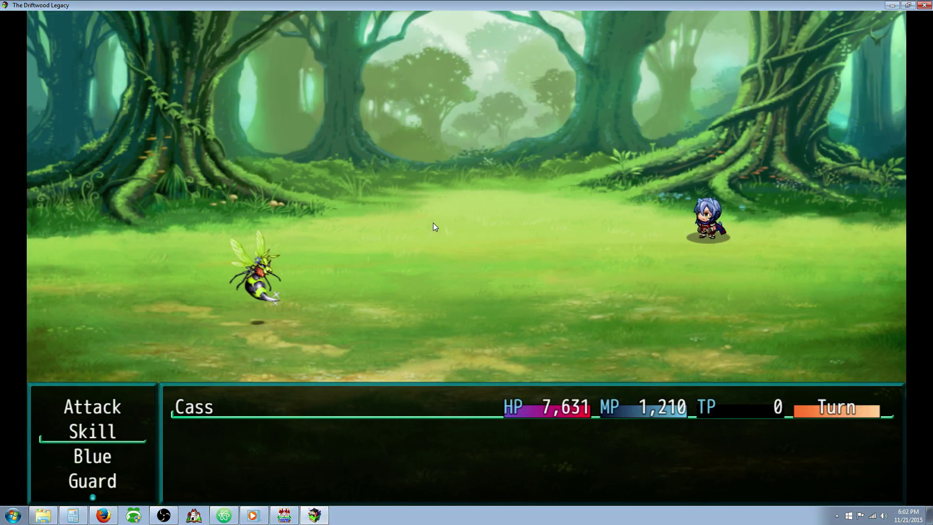
key(Down)
key(Up)
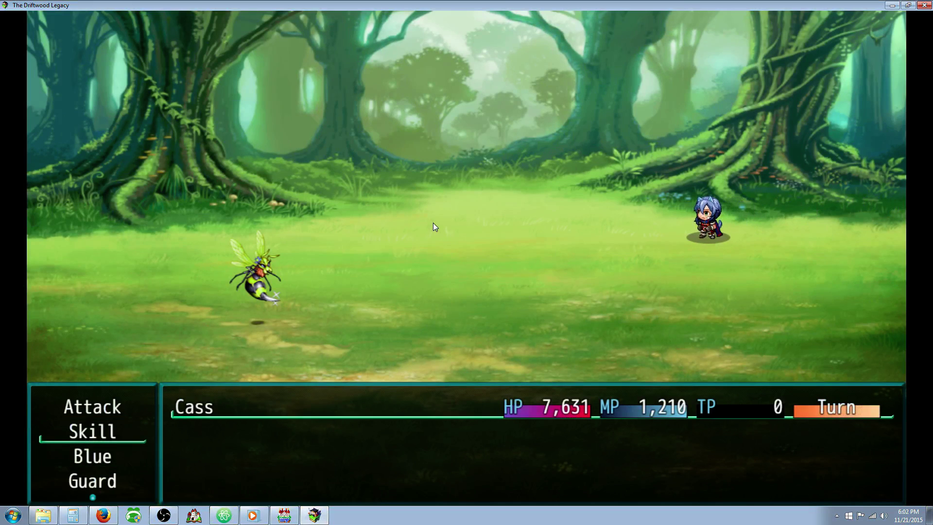
key(Down)
key(Down)
key(Down)
key(Up)
key(Up)
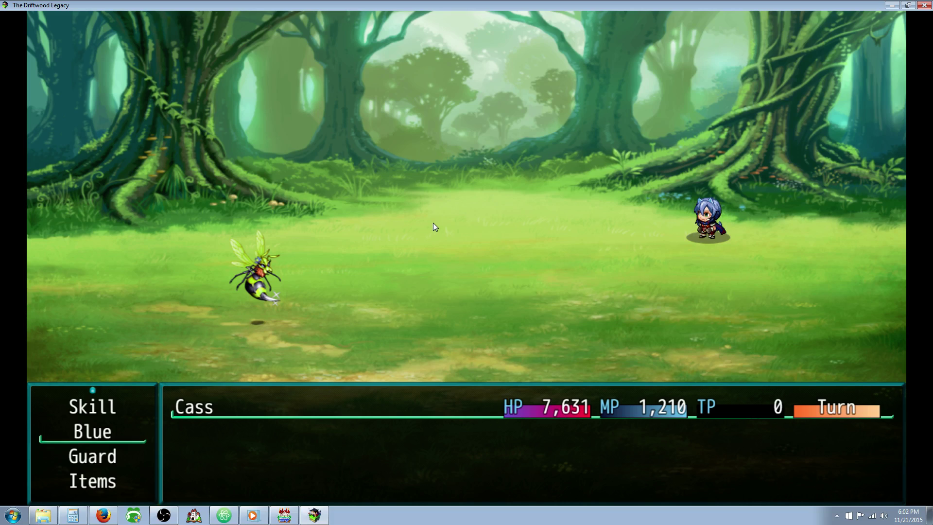
key(Return)
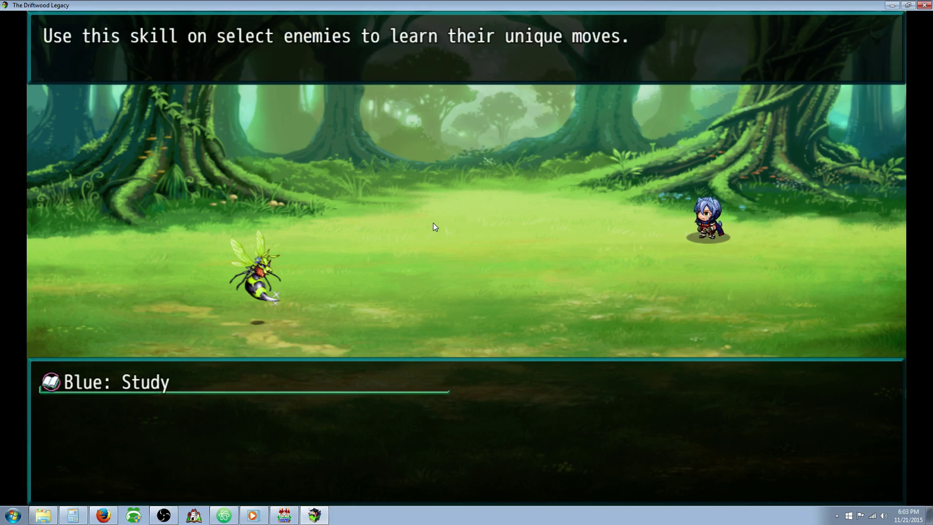
key(Return)
key(Return)
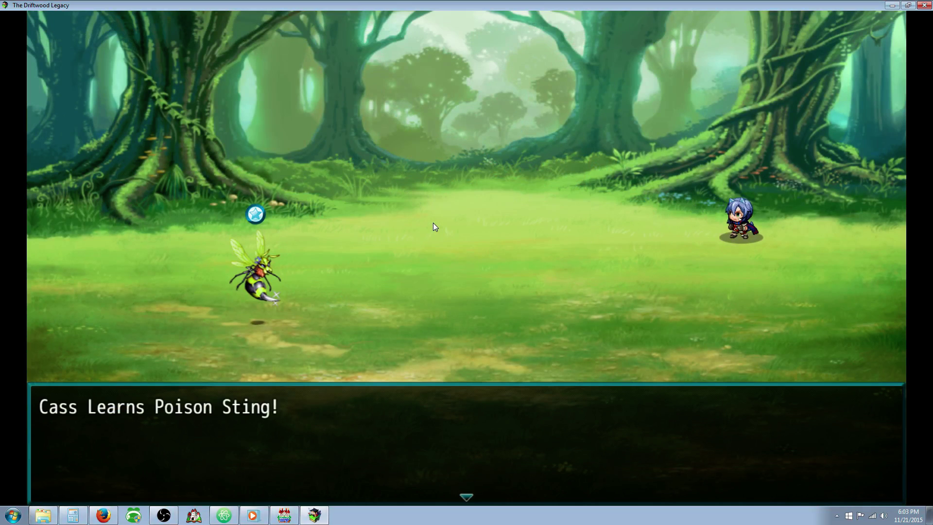
key(Return)
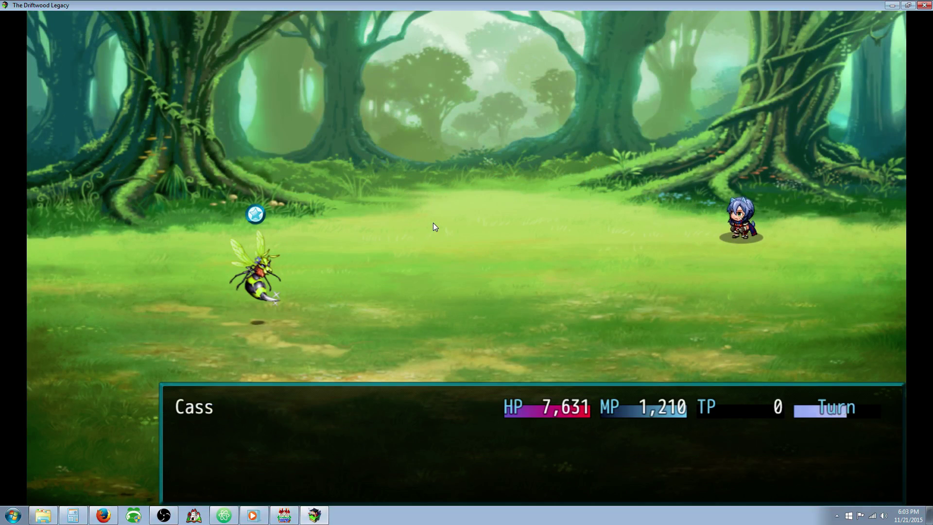
Step: Check that Poison Sting now appears in Cass's skill list
key(Down)
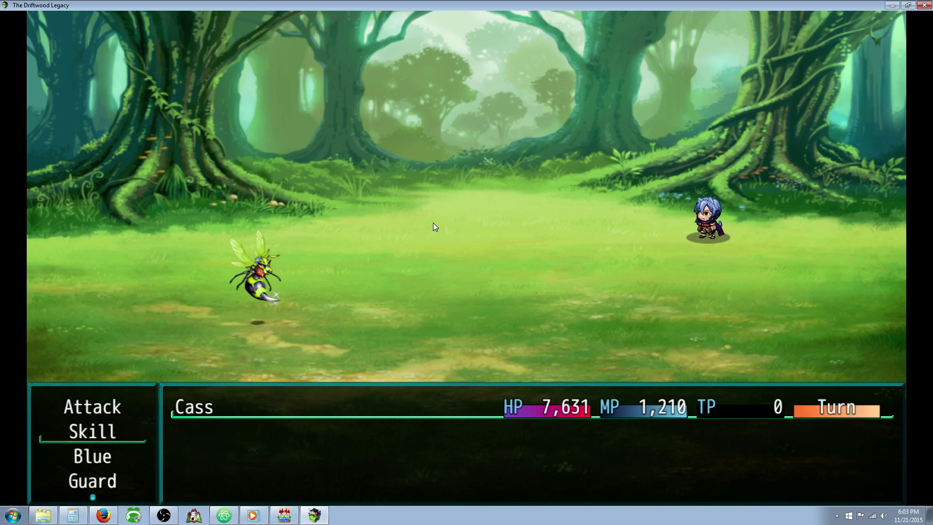
key(Return)
key(Escape)
key(Return)
key(Escape)
Step: Defeat the Killer Wasp with a normal attack dealing 770 damage and dismiss the spoils
key(Up)
key(Return)
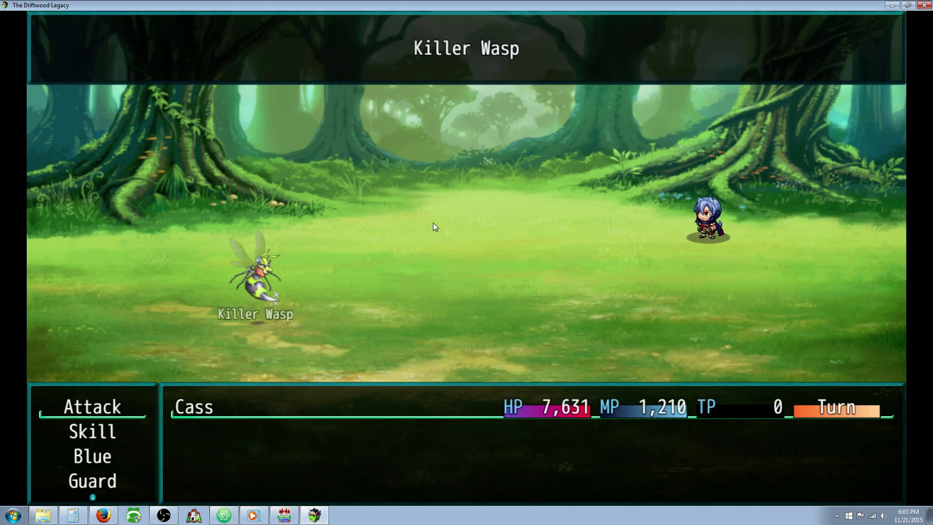
key(Return)
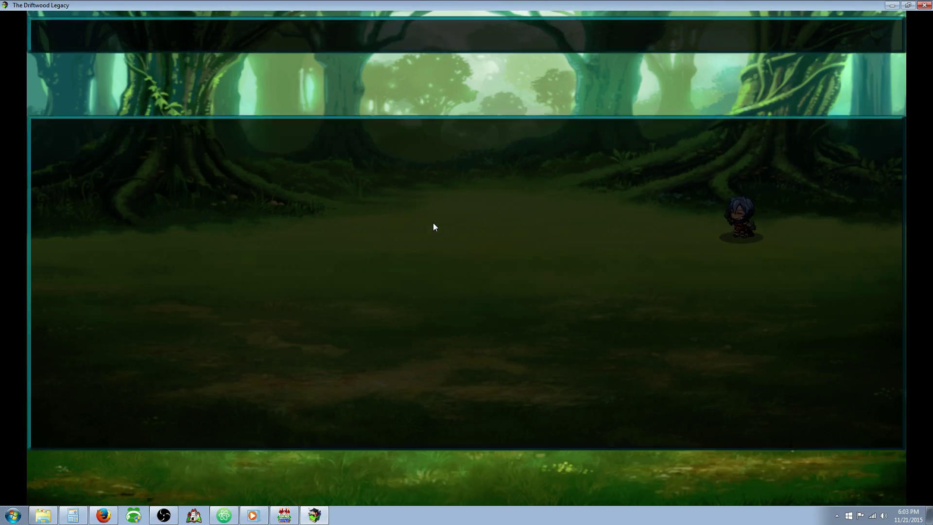
key(Return)
key(Return)
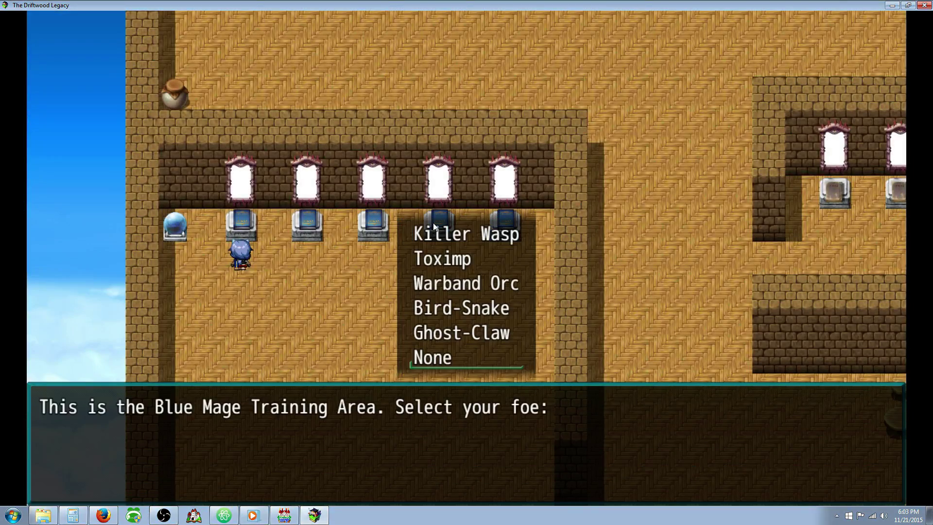
Step: Fight the Toximp and study it with Blue: Study so Cass learns Black Fog
key(Down)
key(Down)
key(Return)
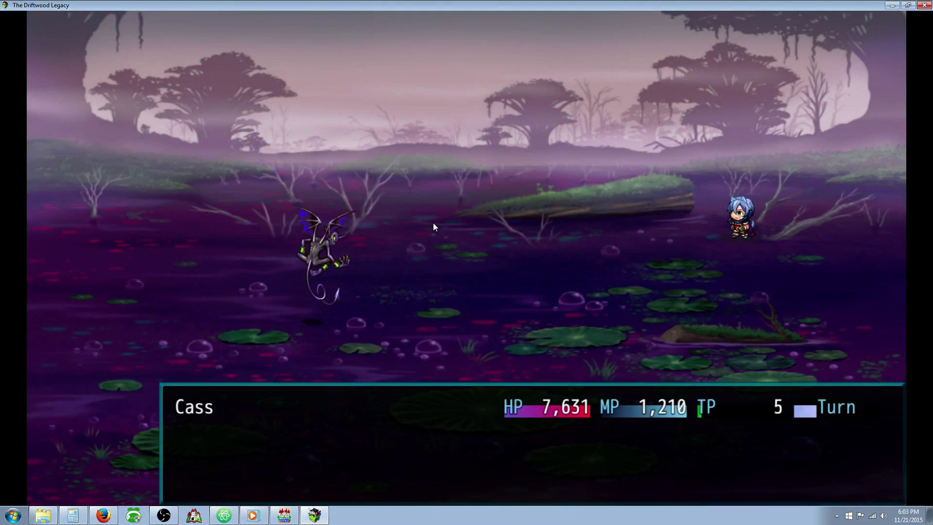
key(Down)
key(Down)
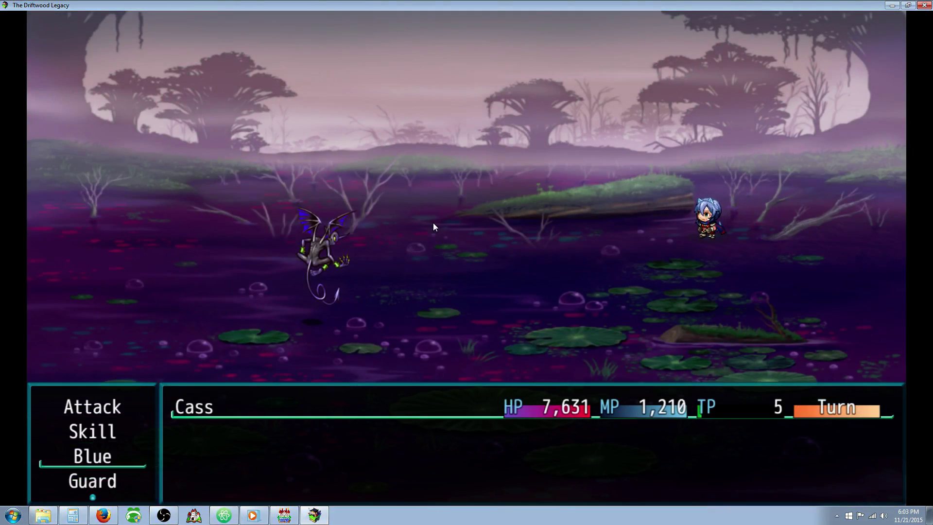
key(Return)
key(Return)
key(Return)
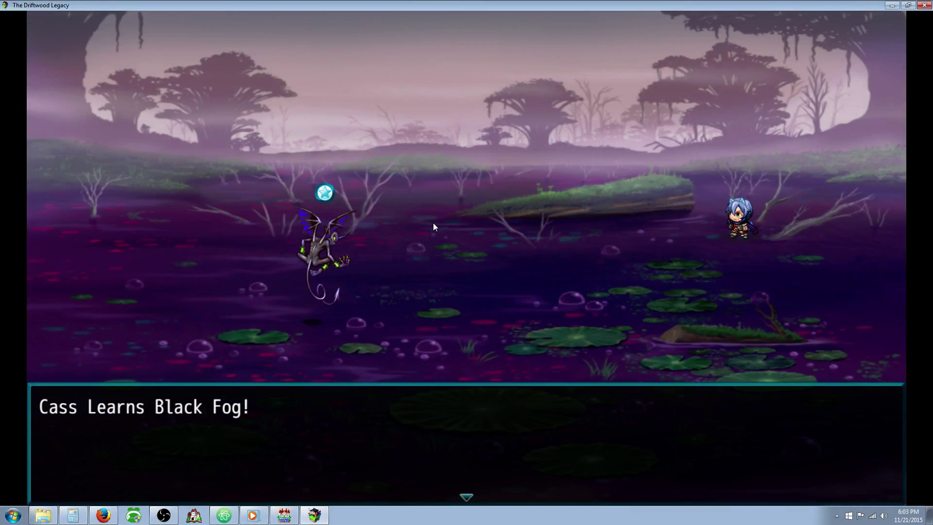
key(Return)
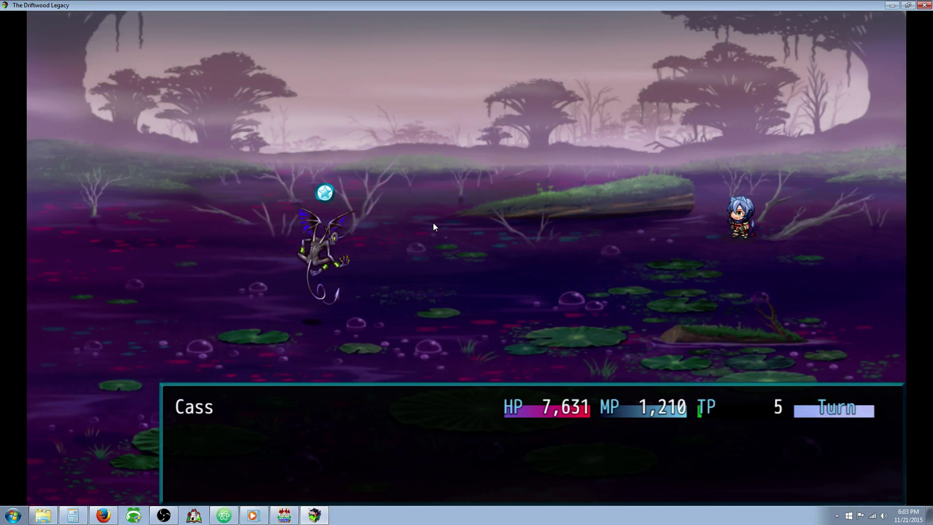
Step: Check Black Fog in the skill list, then attack the Toximp to victory and close the +20 EXP results
key(Down)
key(Return)
key(Escape)
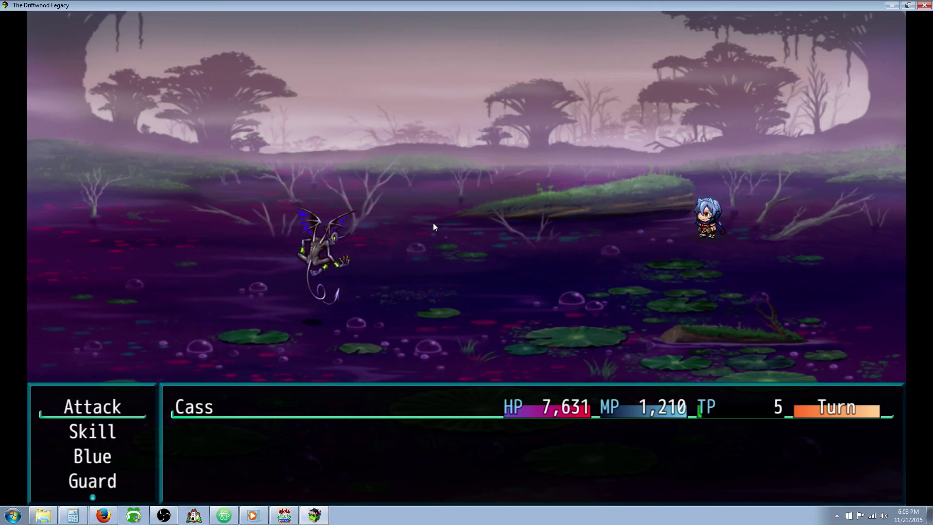
key(Return)
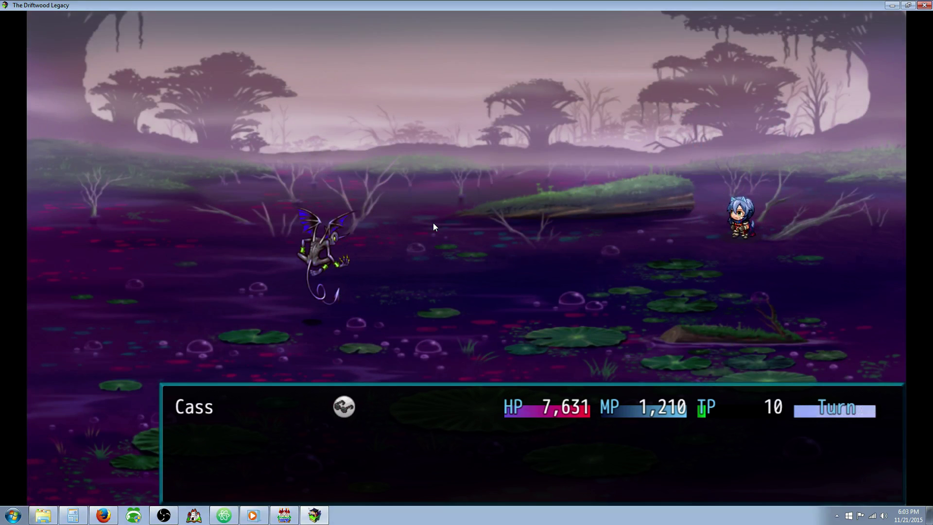
key(Return)
key(Return)
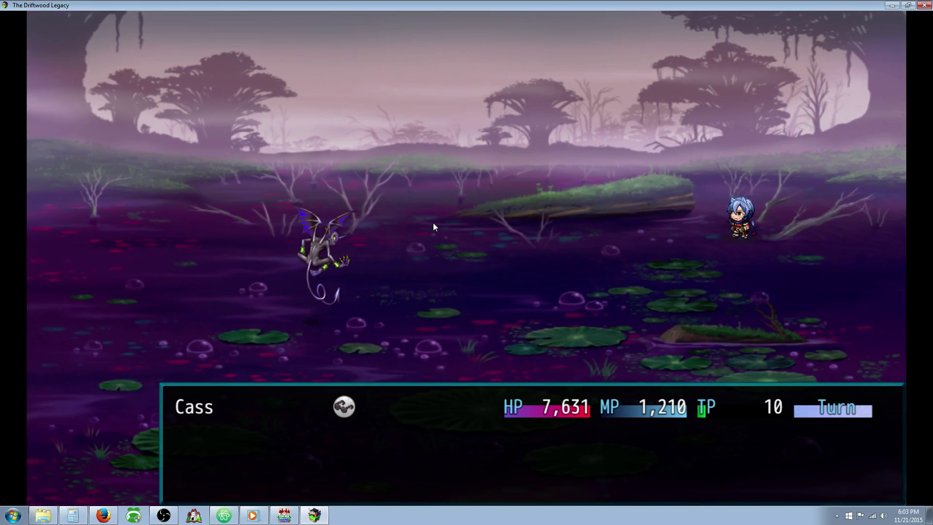
key(Return)
key(Return)
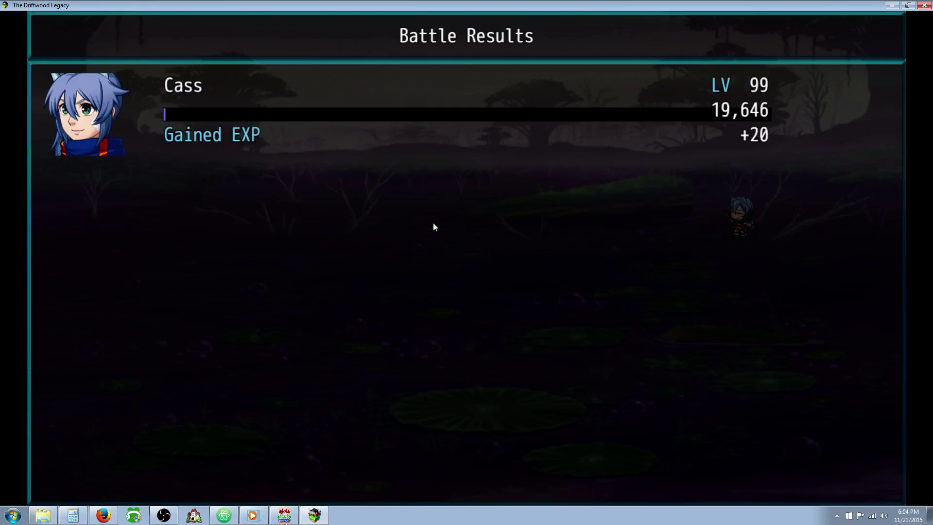
key(Return)
key(Return)
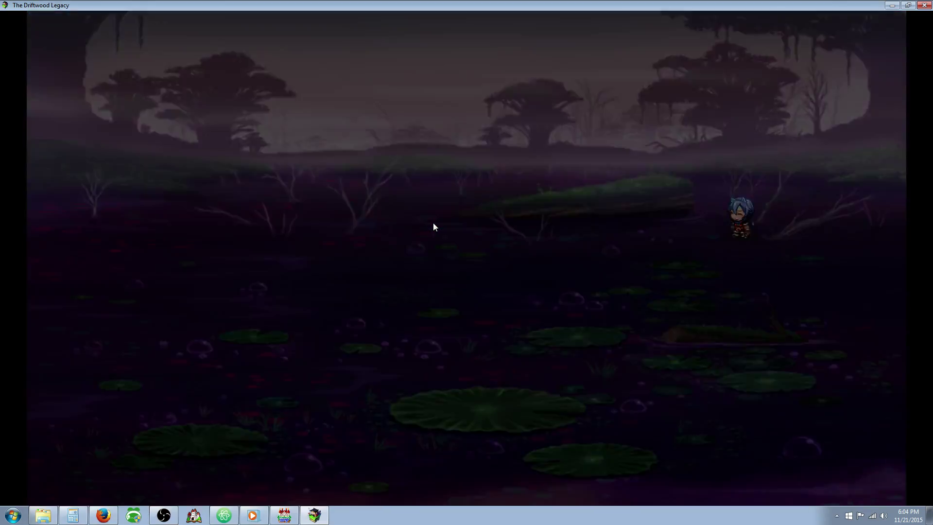
Step: Start a training battle against the Queen Bee at the third lectern
key(Up)
key(Right)
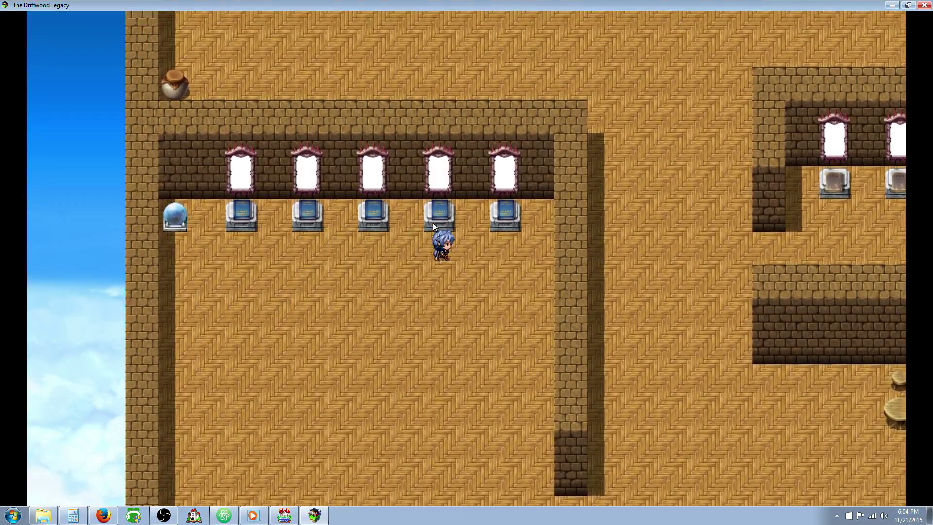
key(Left)
key(Up)
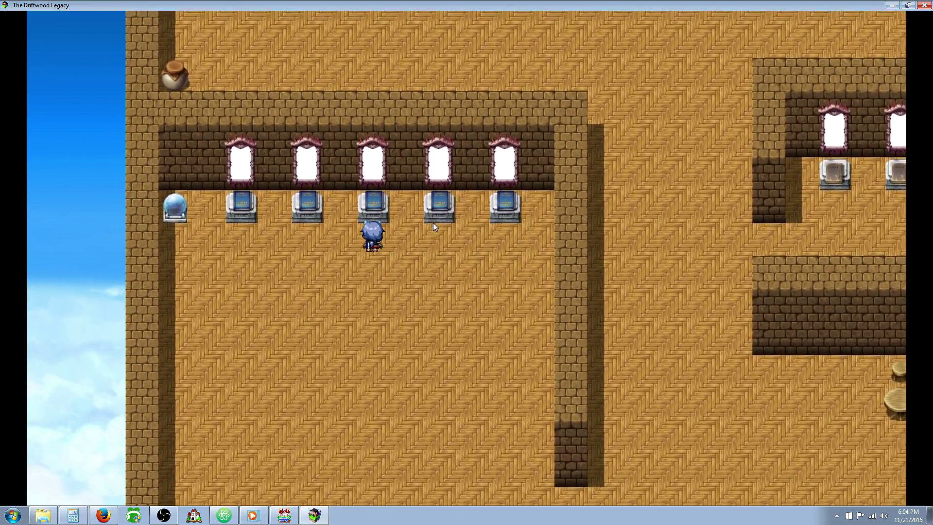
key(Return)
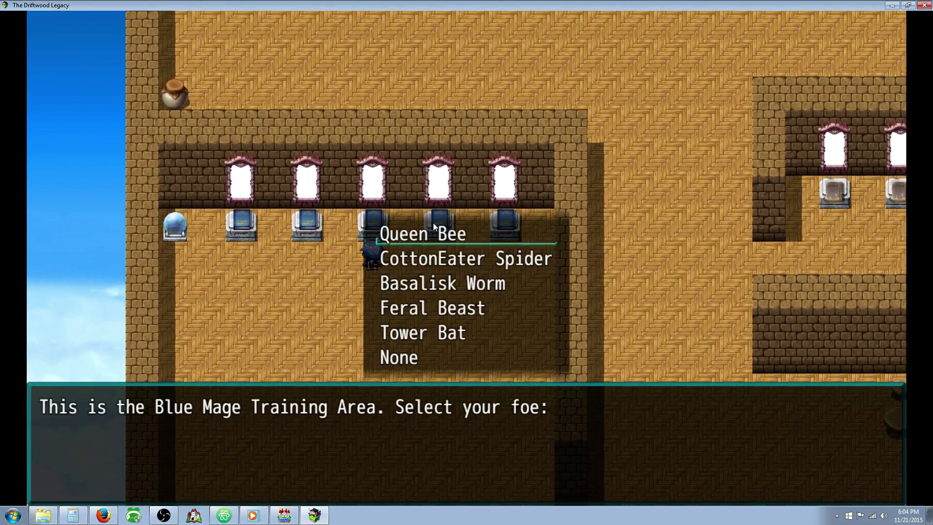
key(Return)
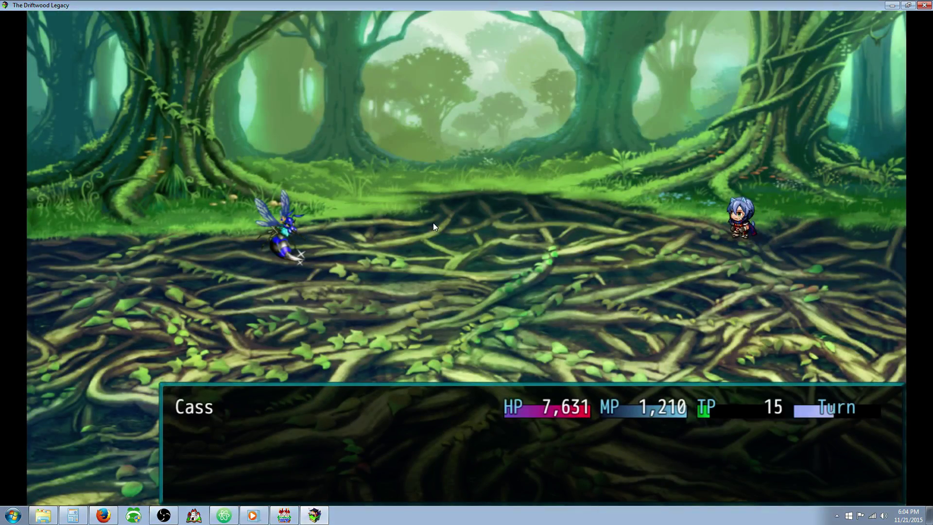
Step: Cast Static Shock on the Queen Bee from Cass's learned skills
key(Down)
key(Down)
key(Return)
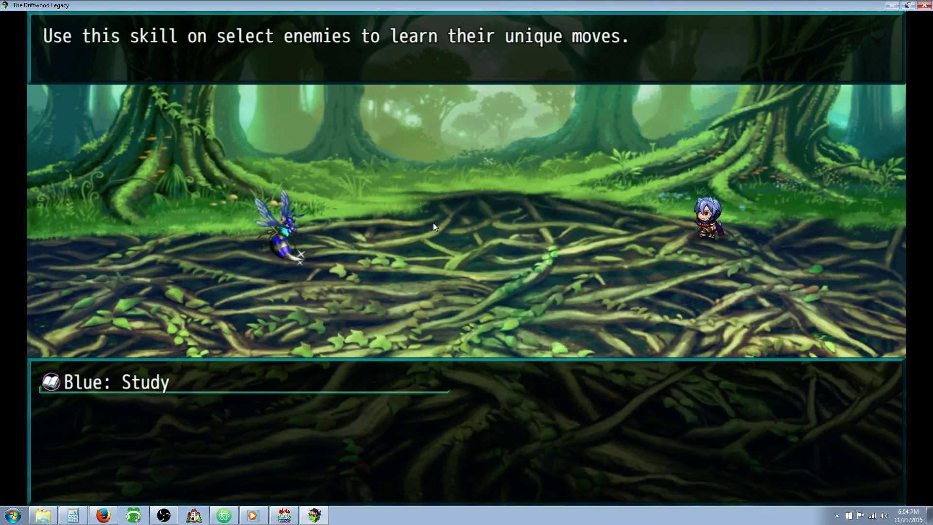
key(Escape)
key(Up)
key(Return)
key(Down)
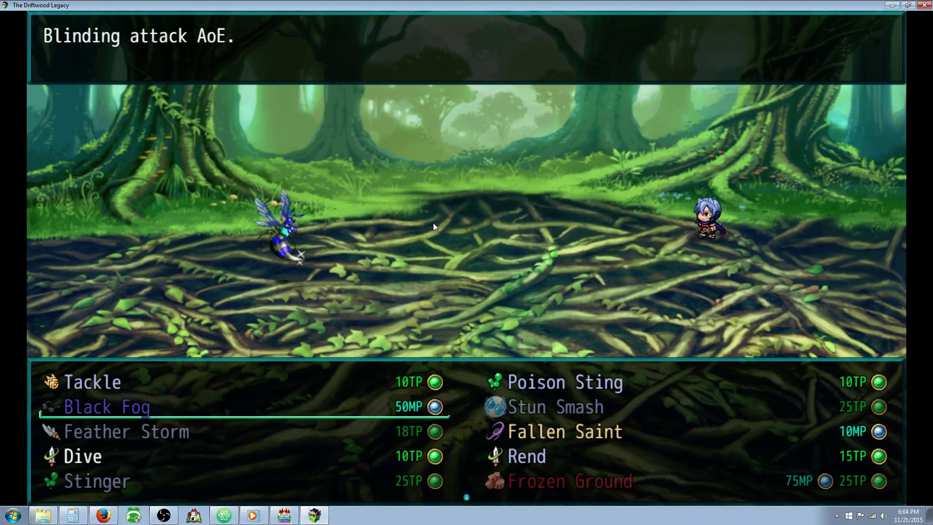
key(Down)
key(Down)
key(Right)
key(Down)
key(Down)
key(Down)
key(Left)
key(Down)
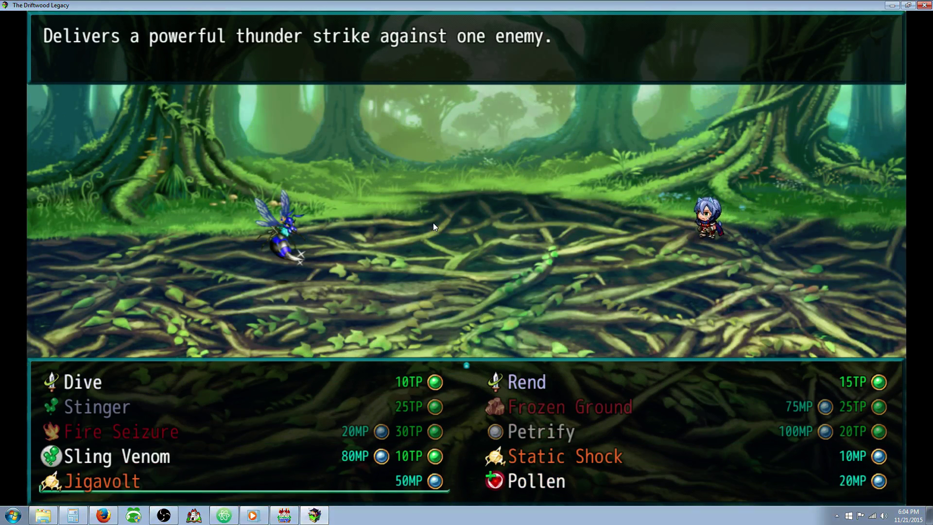
key(Right)
key(Return)
key(Return)
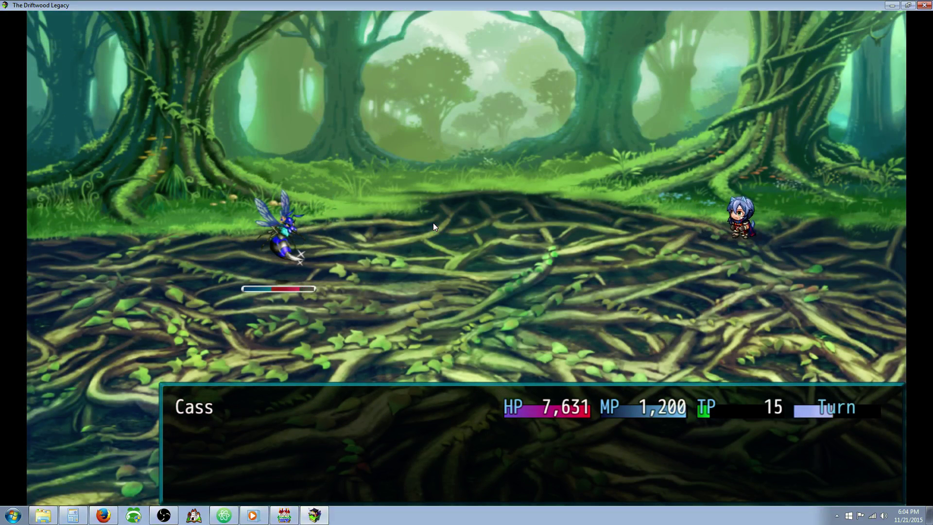
Step: Cast the newly learned Pollen skill
key(Return)
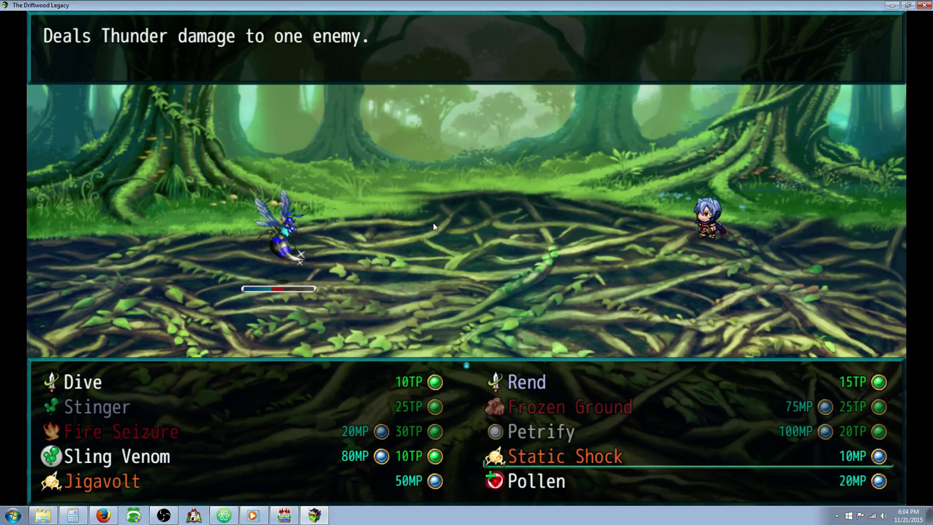
key(Up)
key(Left)
key(Up)
key(Down)
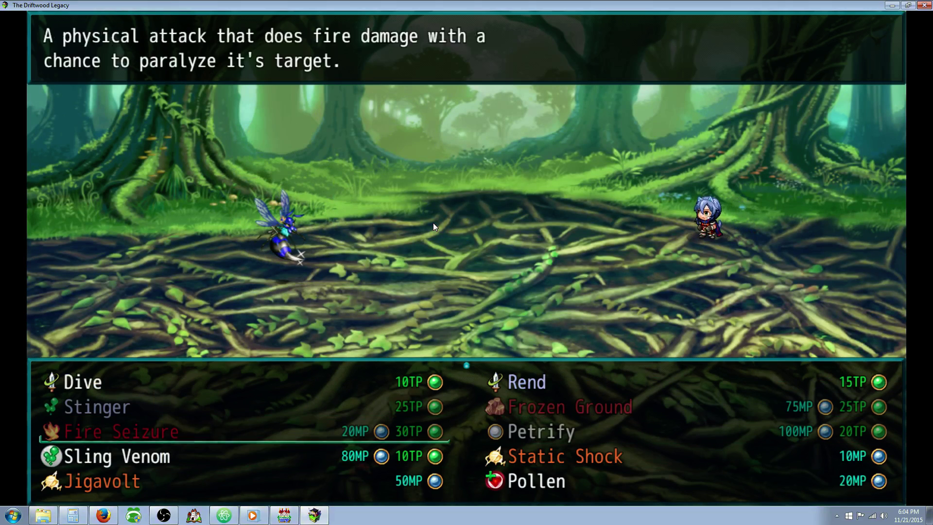
key(Down)
key(Down)
key(Right)
key(Return)
key(Return)
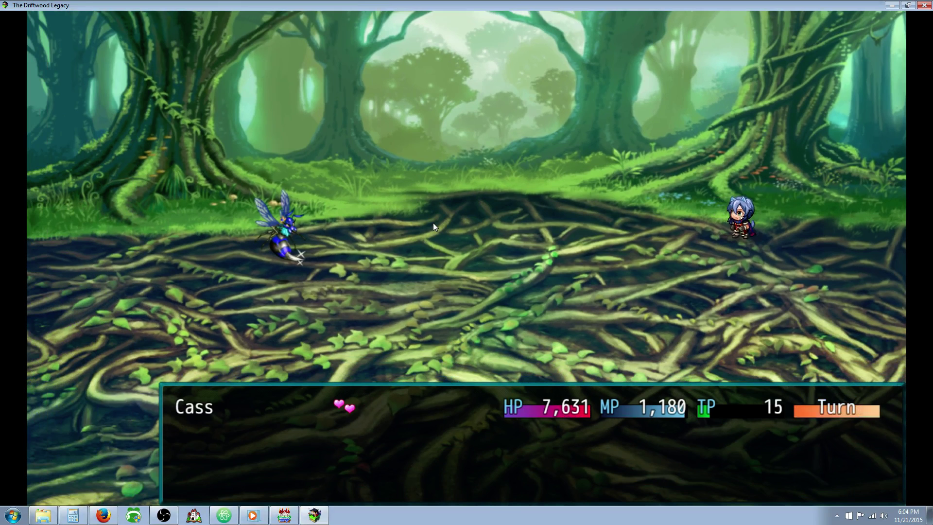
Step: Use Dive against all enemies, dropping Cass's TP to 5, then glance at the skill list
key(Down)
key(Return)
key(Up)
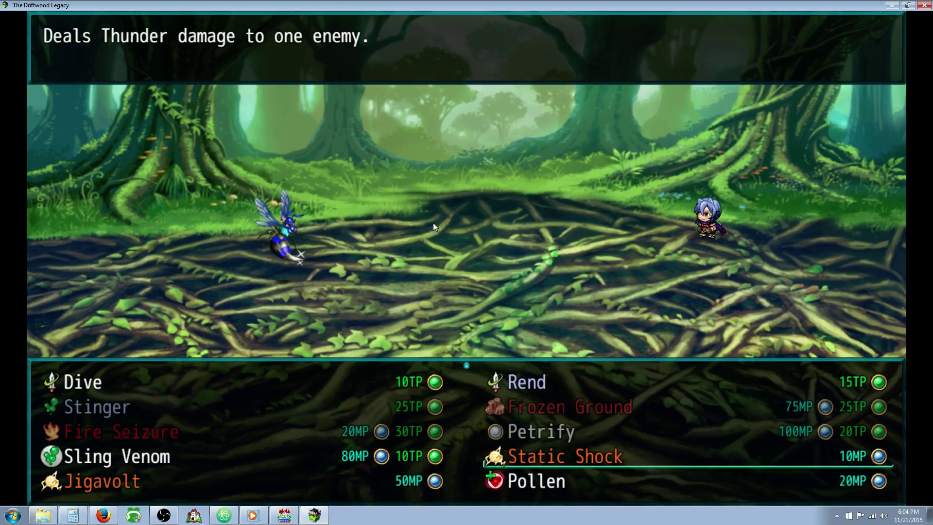
key(Left)
key(Up)
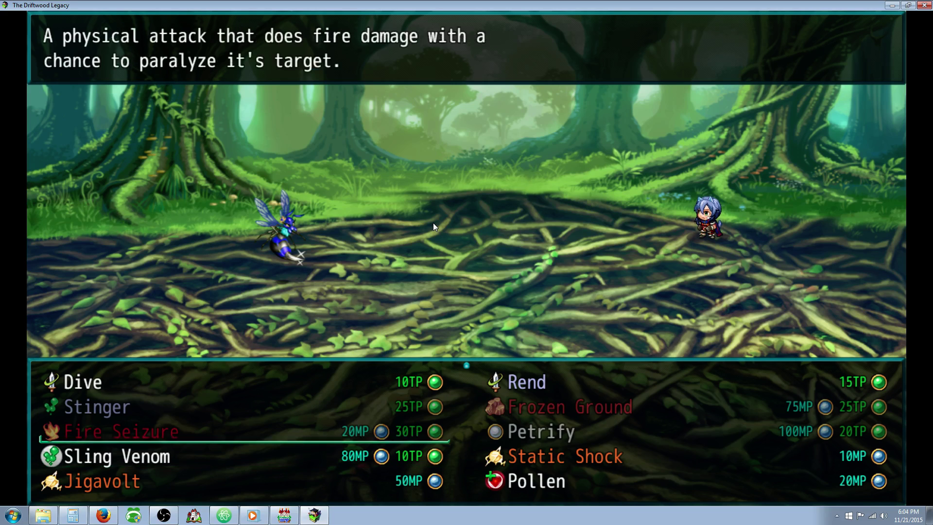
key(Up)
key(Up)
key(Return)
key(Return)
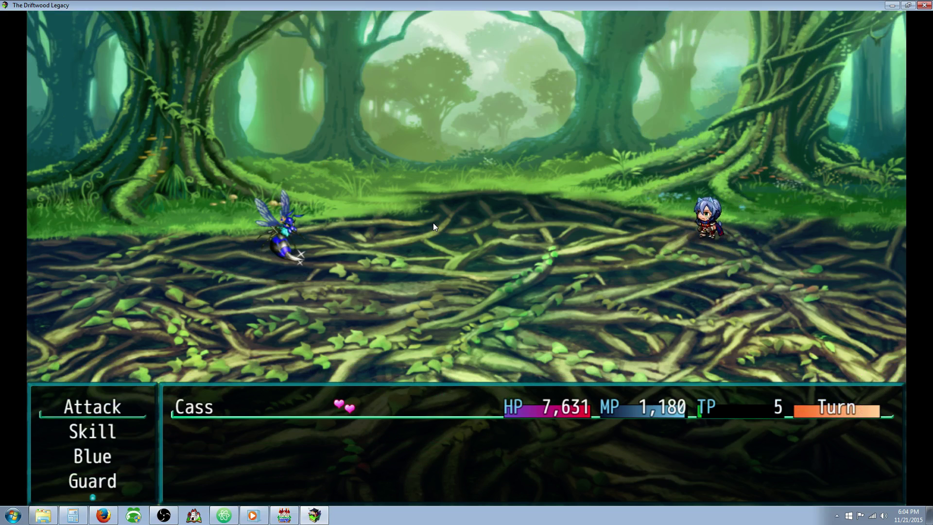
key(Return)
key(Escape)
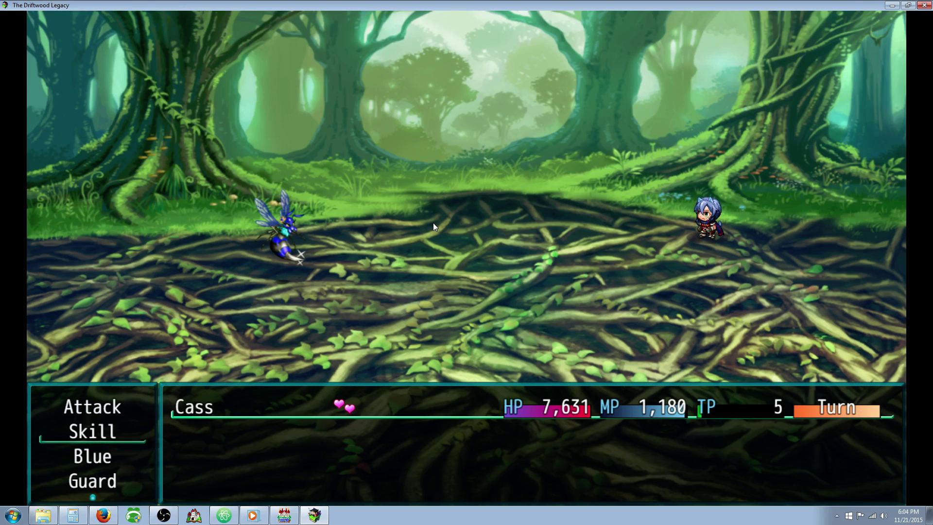
Step: Close the playtest window to return to the editor's The Nest map
click(922, 6)
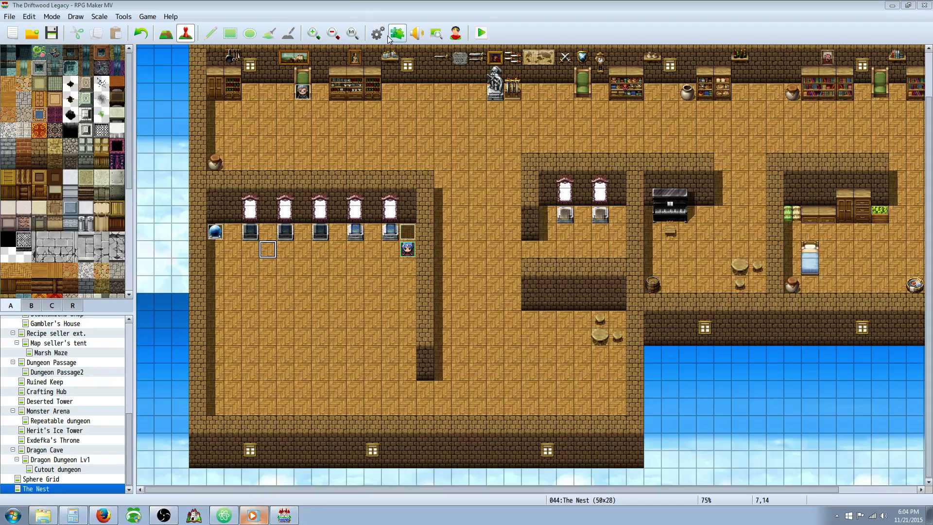
Step: Open the Database with F9 and scroll the Skills list past Beta Smash down to 0287 Blue: Study and 0288 Pollen
key(F9)
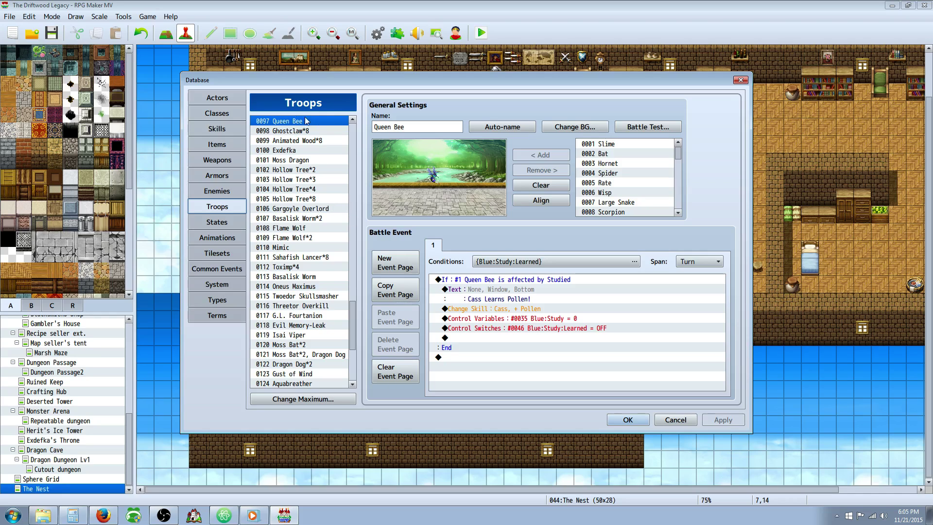
click(217, 128)
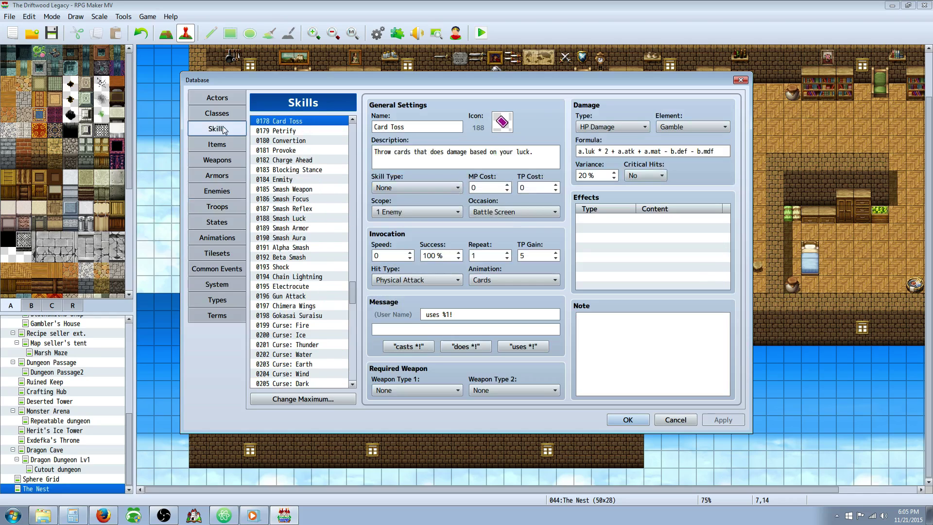
scroll(340, 204, down, 2)
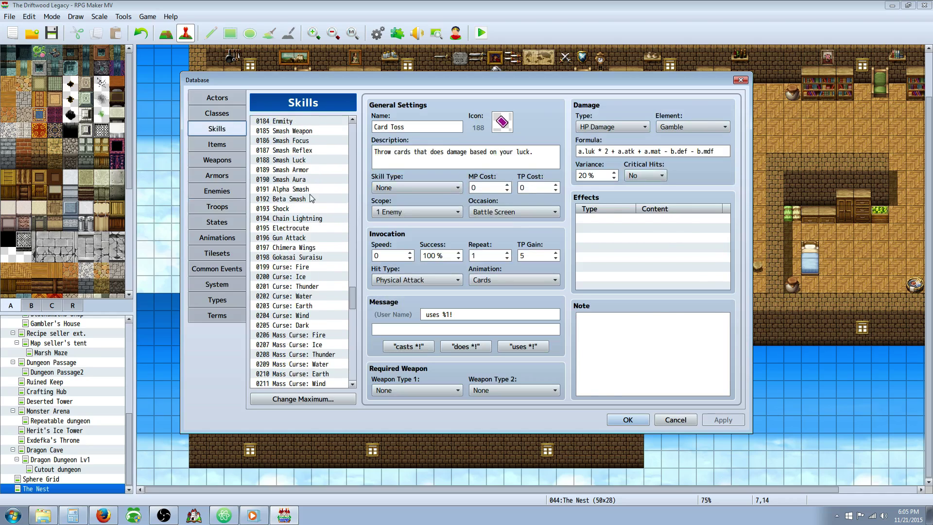
click(311, 199)
scroll(311, 197, down, 3)
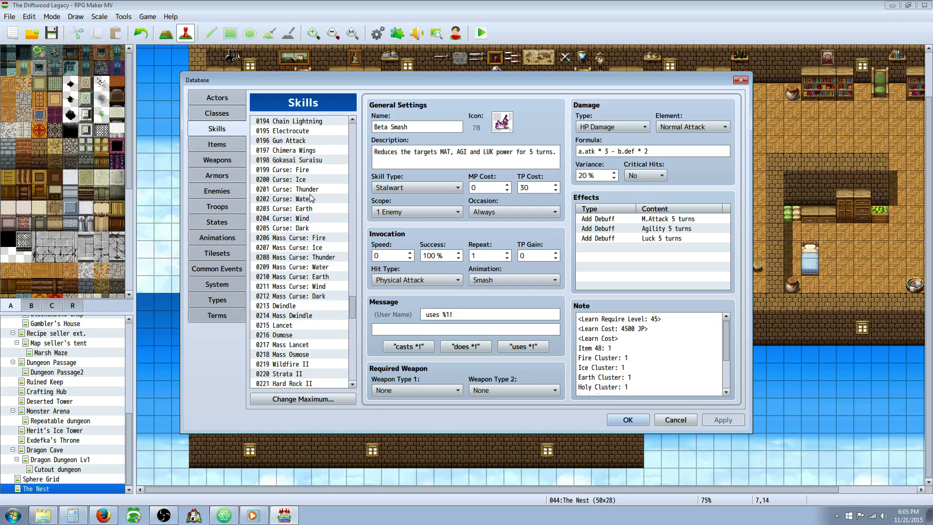
scroll(310, 198, down, 8)
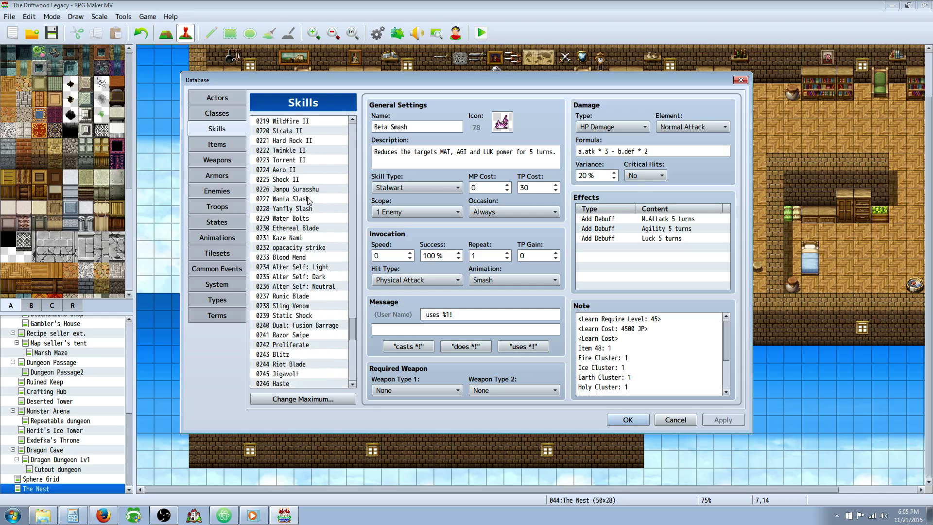
scroll(307, 199, down, 11)
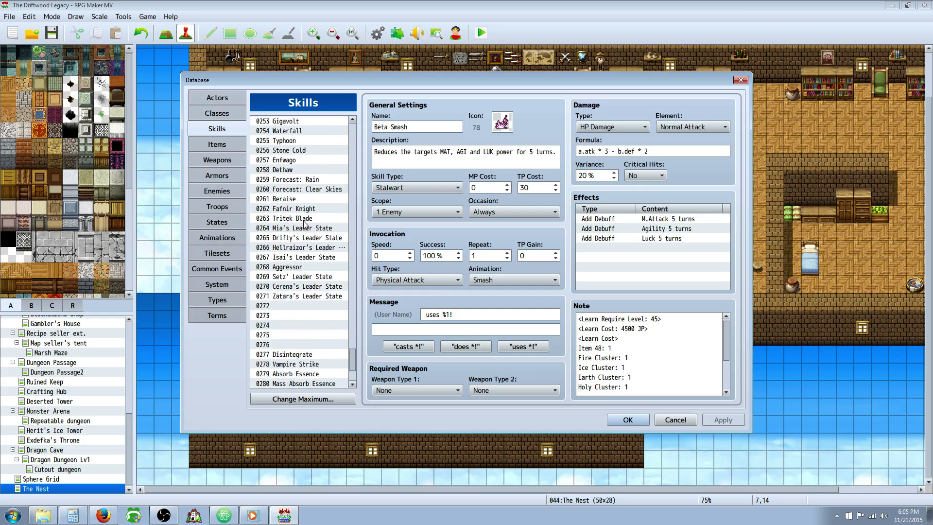
scroll(305, 224, down, 3)
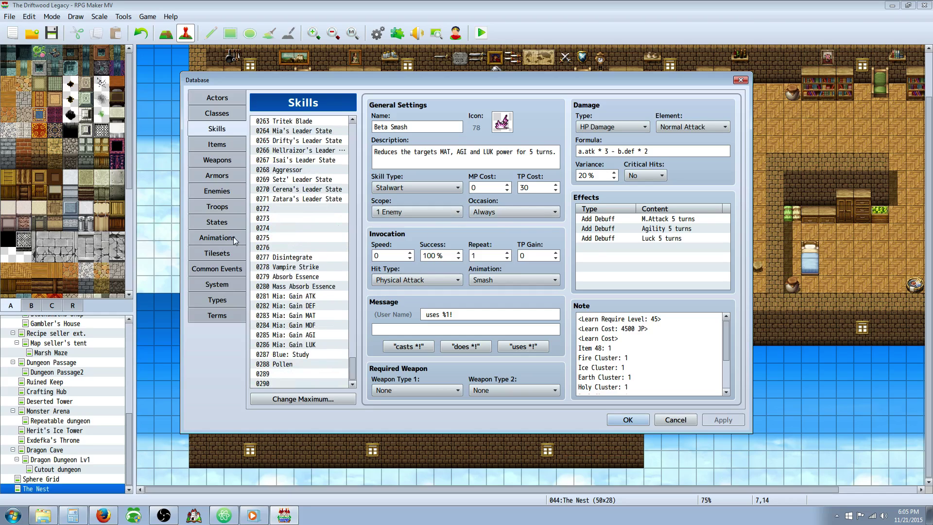
click(217, 222)
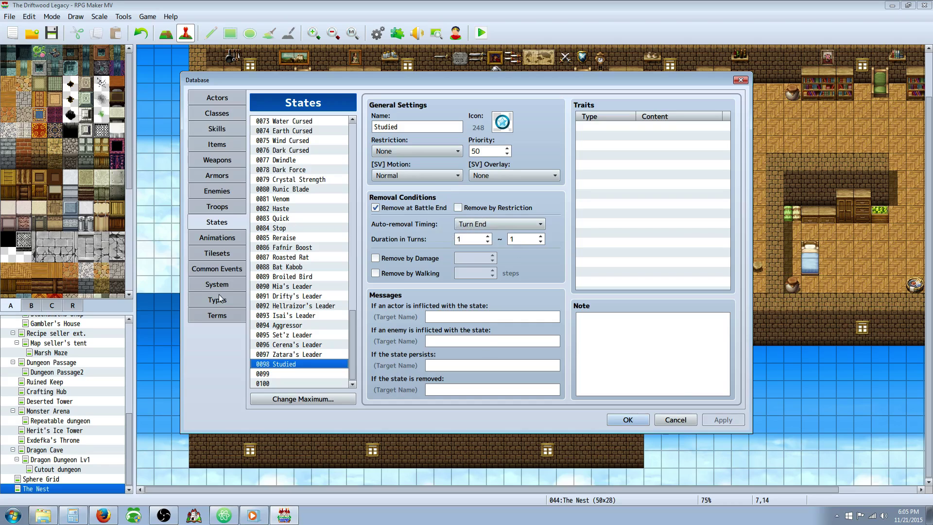
Step: Open common event 0106 Blue: Study and abandon an attempted new Control Variables command
click(217, 269)
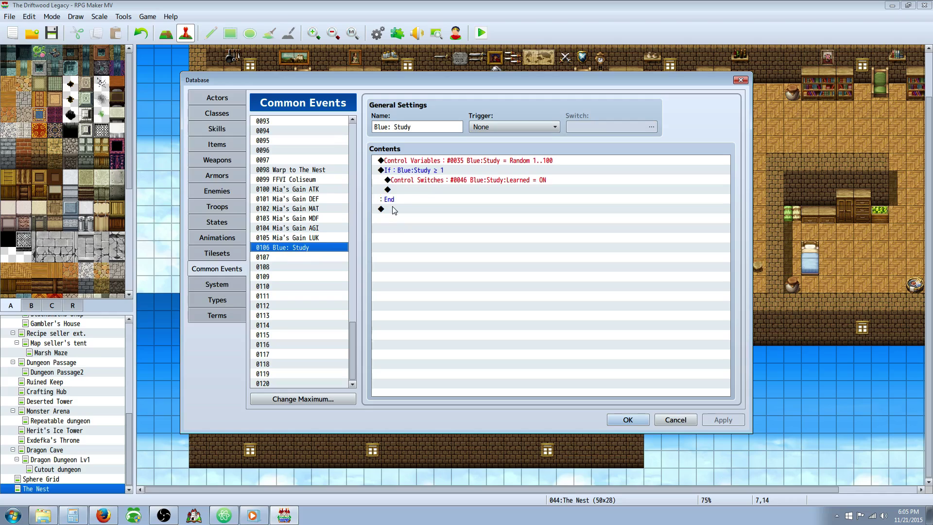
right_click(396, 216)
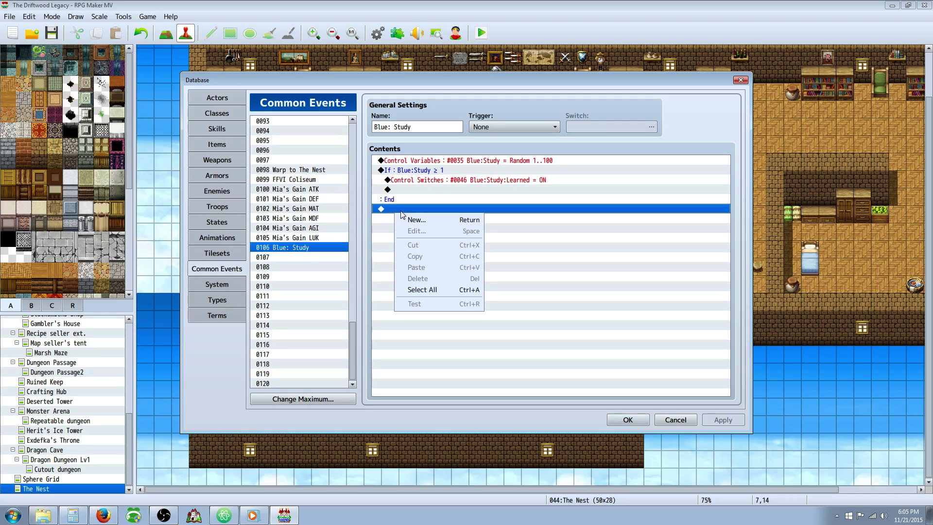
click(415, 220)
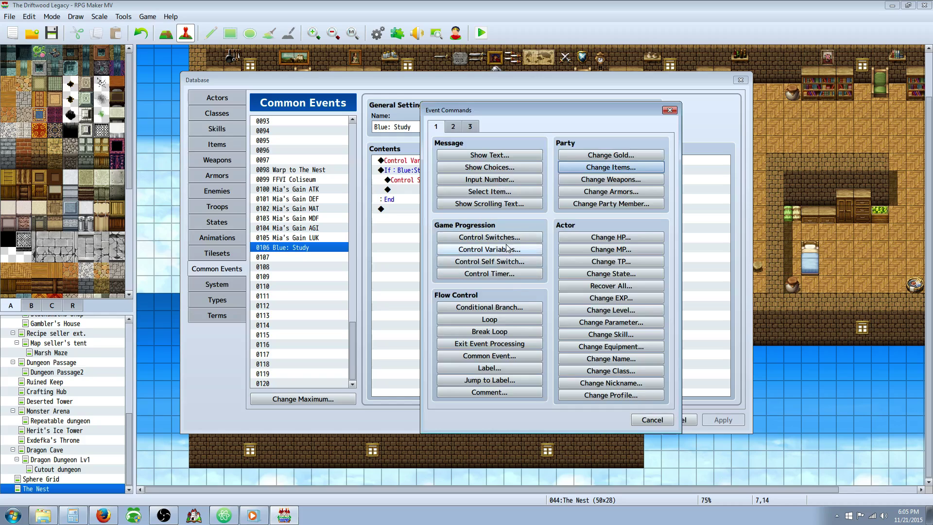
click(507, 248)
click(590, 198)
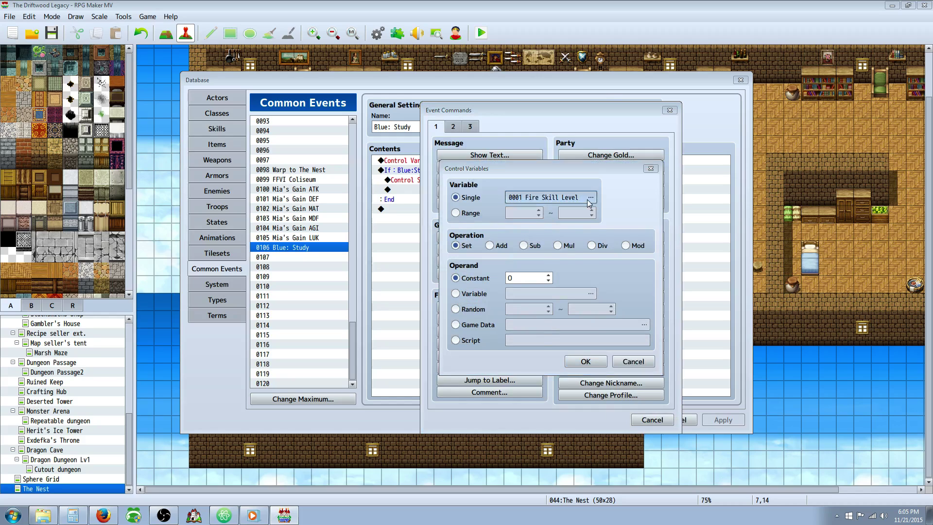
click(565, 390)
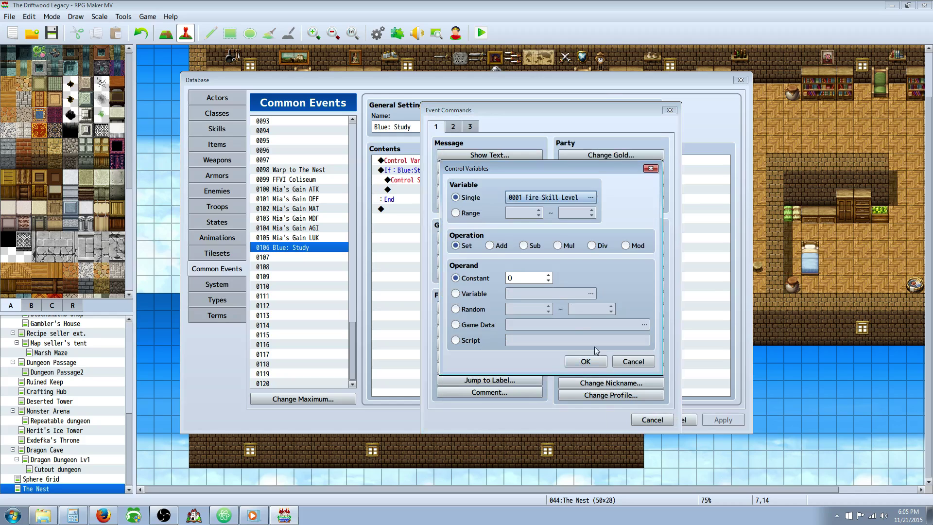
click(634, 365)
click(652, 419)
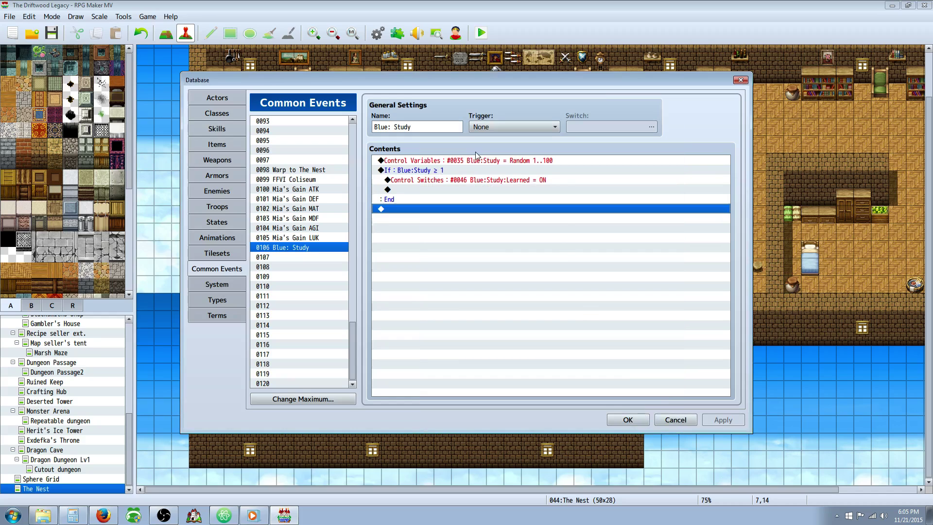
Step: Reconfirm the existing Blue:Study variable roll at Random 1..100
click(470, 160)
right_click(470, 161)
click(502, 187)
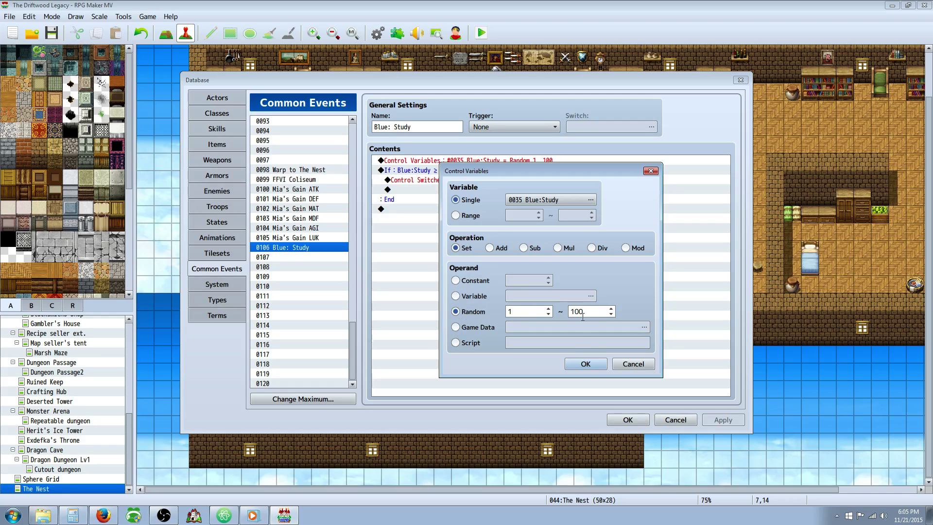
click(586, 364)
Step: Draft a new Blue:Study at-least conditional branch, then discard it
click(431, 170)
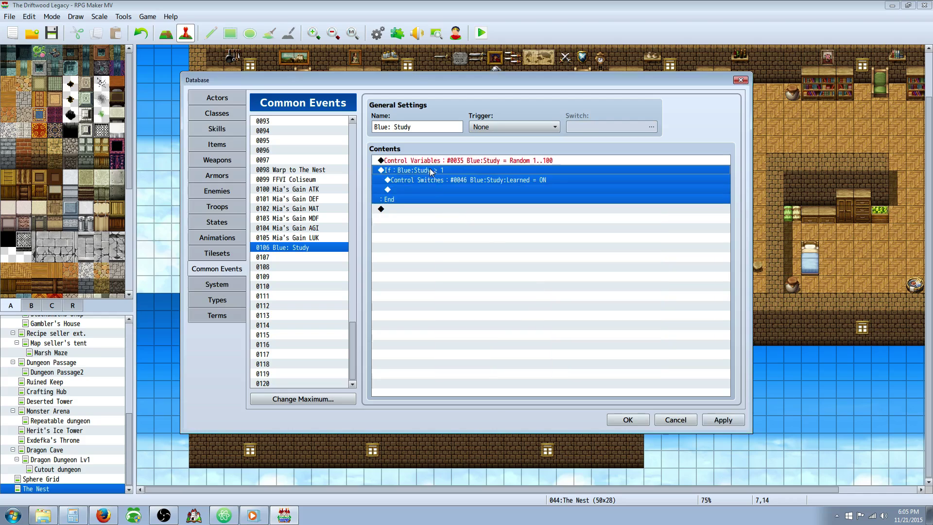
right_click(406, 214)
click(440, 217)
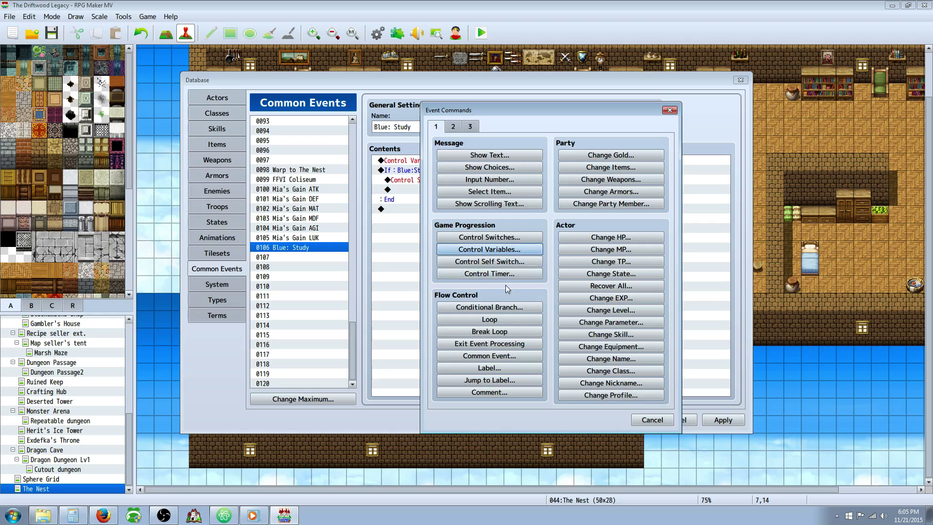
click(489, 307)
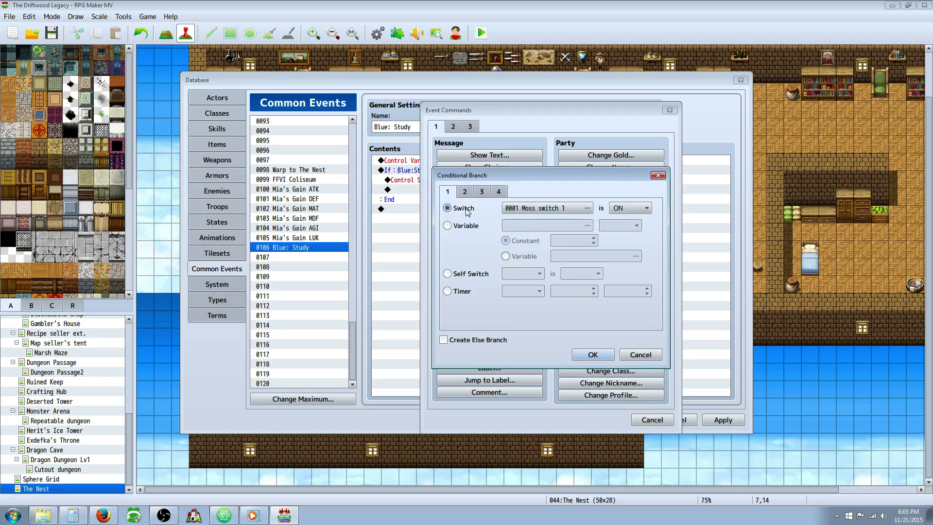
click(447, 225)
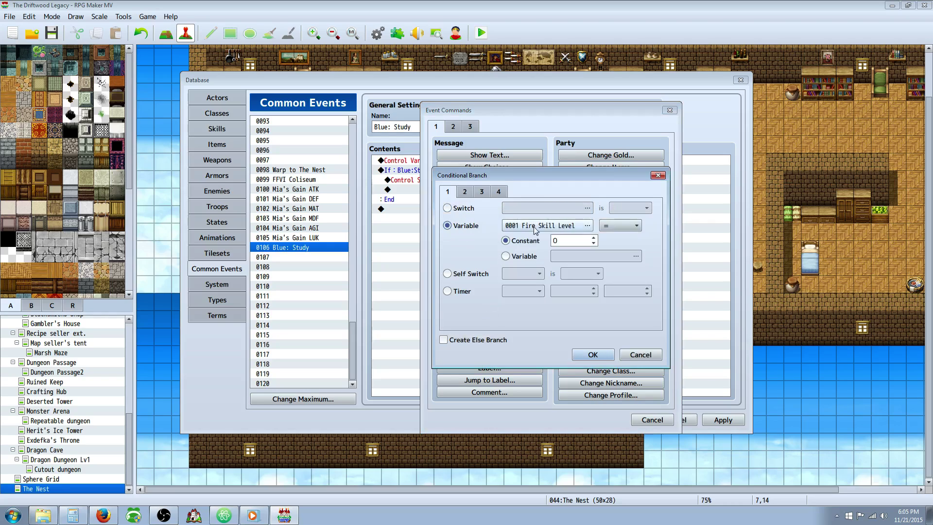
click(588, 226)
click(534, 388)
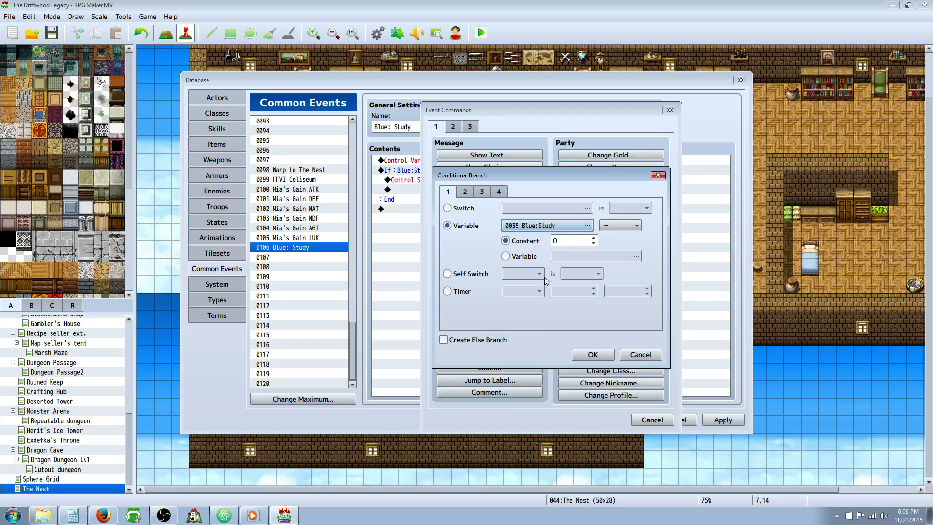
click(619, 226)
click(621, 249)
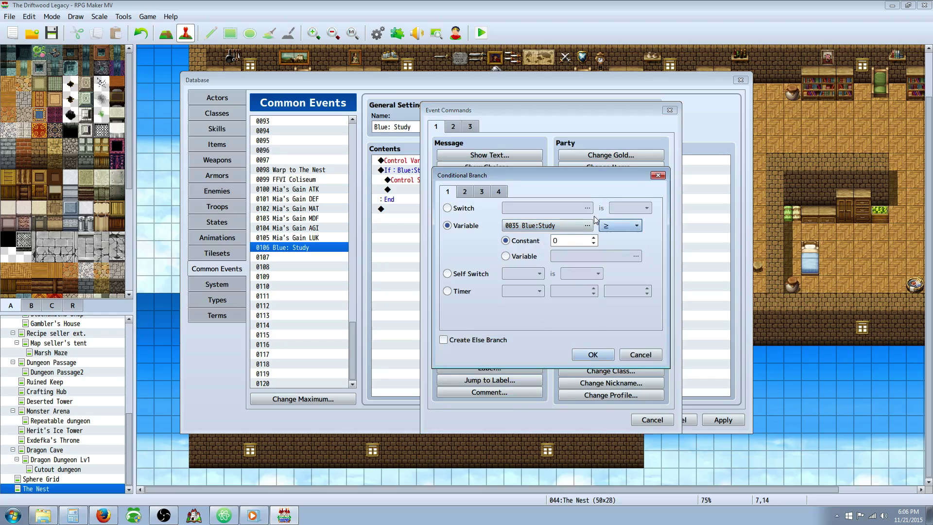
click(636, 356)
click(652, 420)
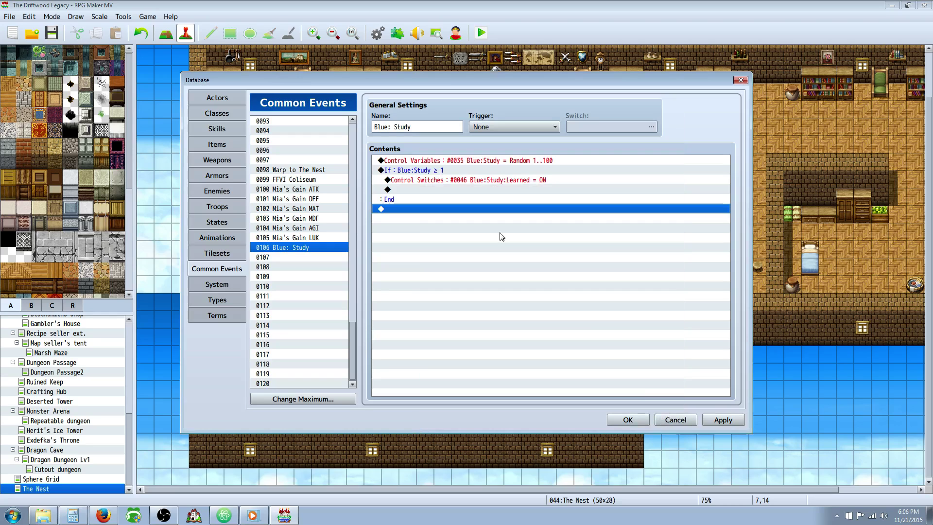
Step: Change the existing Blue:Study condition's constant from 1 to 75
click(448, 170)
right_click(448, 170)
click(464, 186)
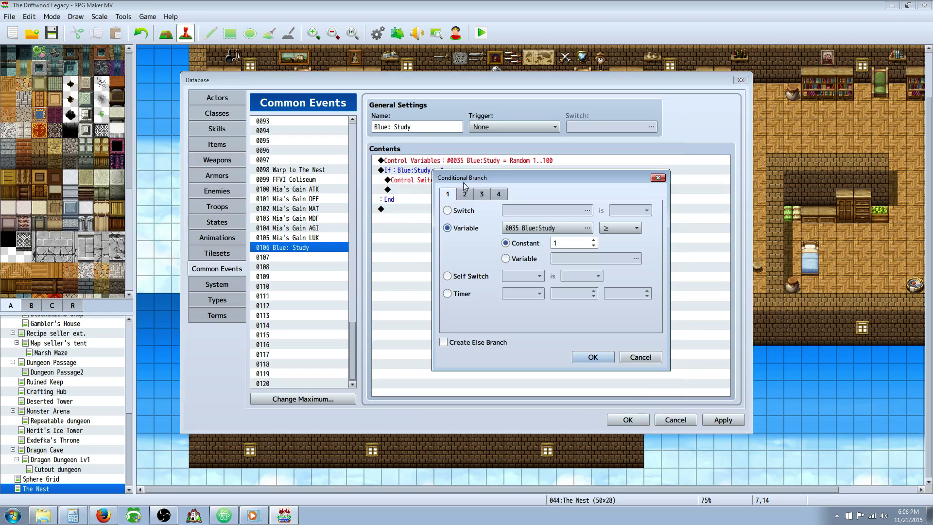
double_click(569, 243)
text(50)
click(501, 244)
text(75)
click(593, 357)
click(444, 180)
click(449, 199)
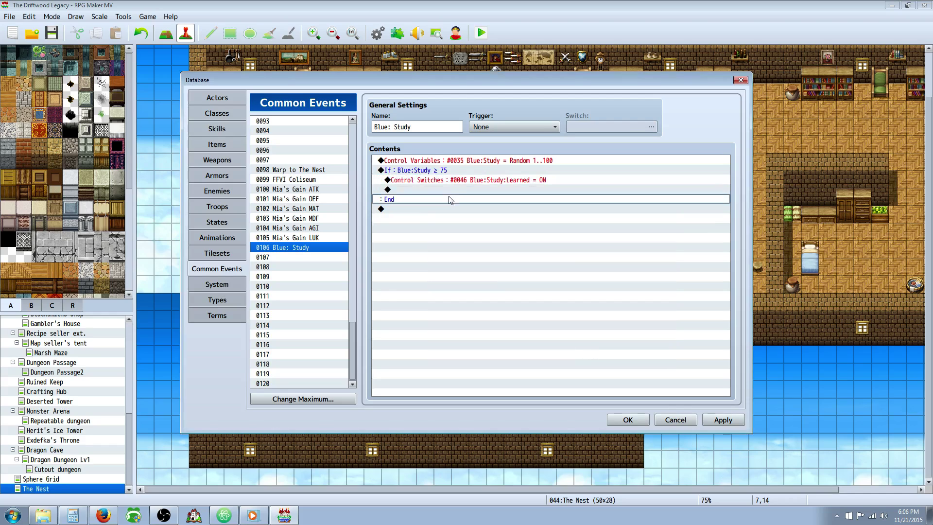
click(448, 182)
click(447, 189)
right_click(447, 189)
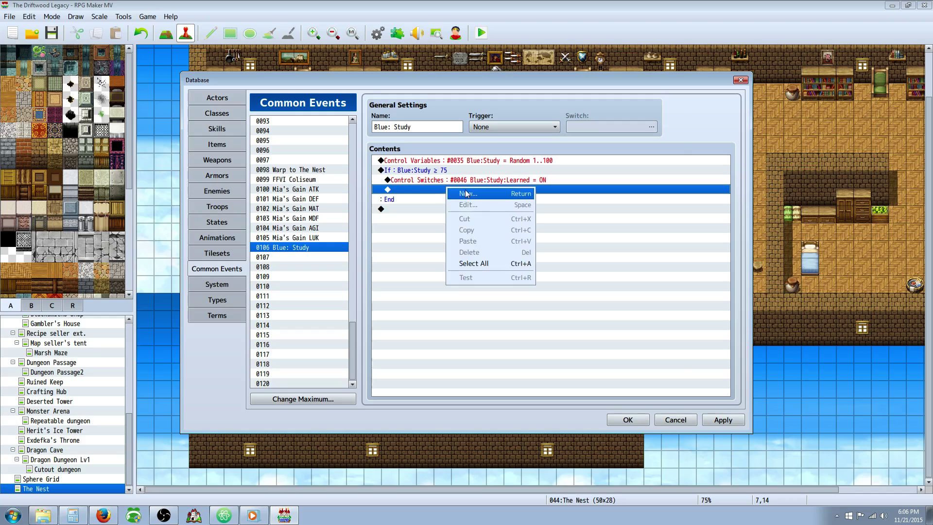
click(475, 194)
click(500, 237)
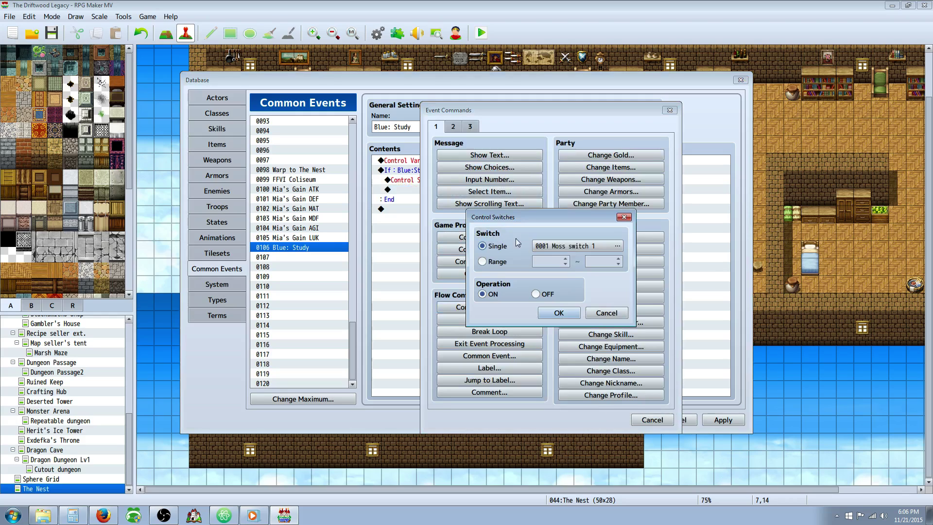
click(616, 247)
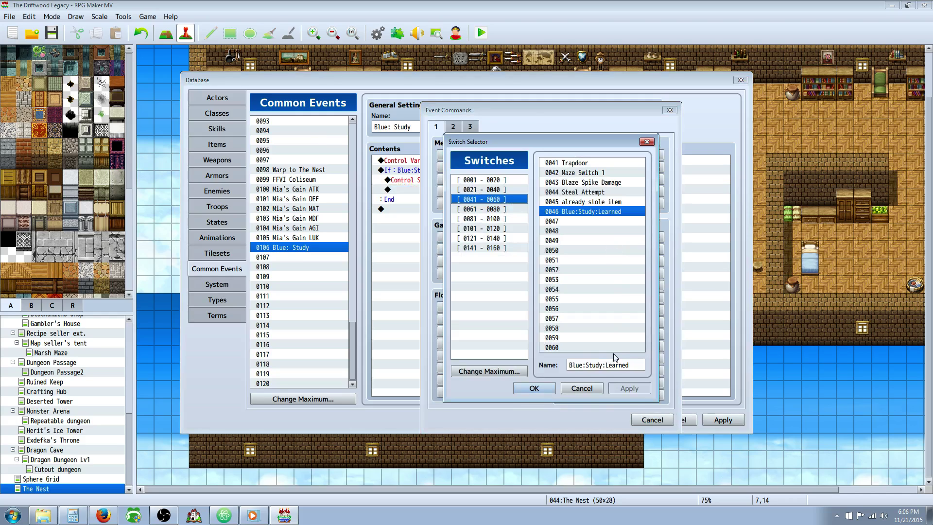
click(581, 387)
click(618, 316)
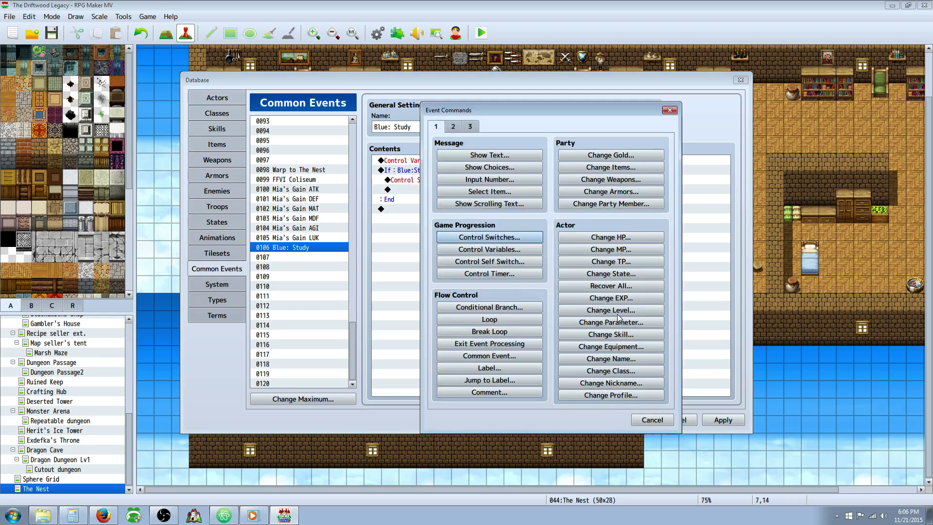
click(663, 420)
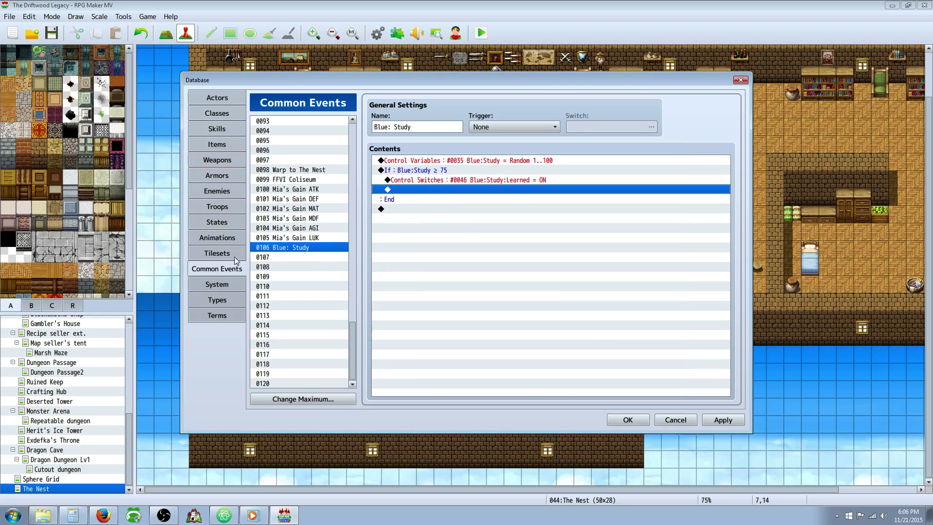
Step: View the settings of skill 0288 Pollen
click(232, 130)
scroll(275, 261, down, 17)
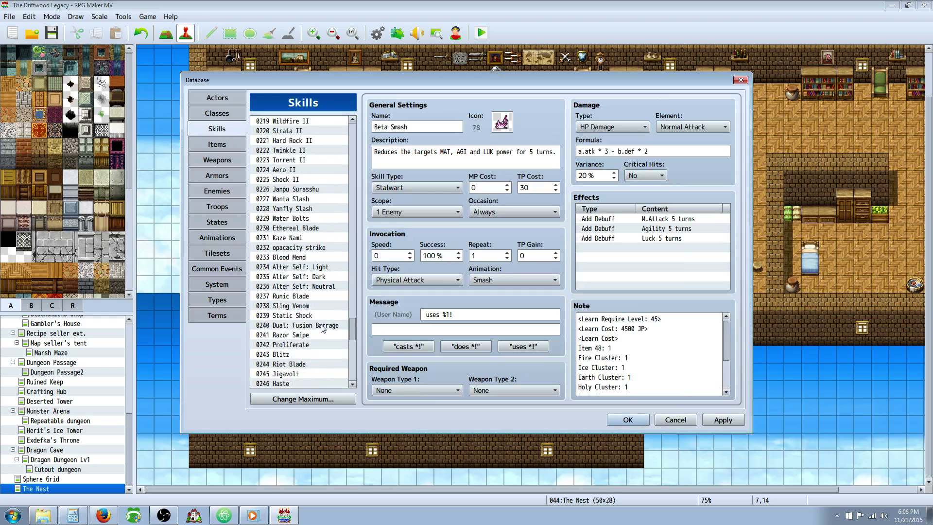
scroll(307, 310, down, 6)
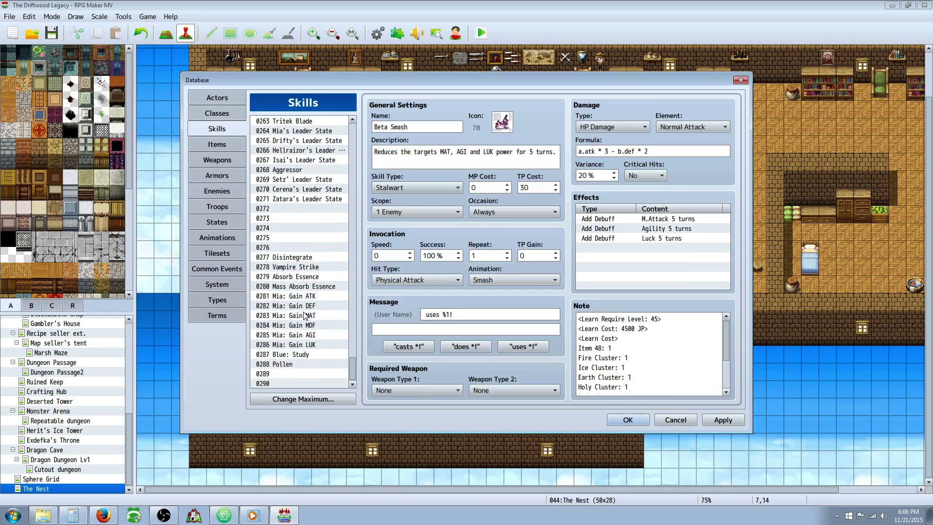
click(293, 364)
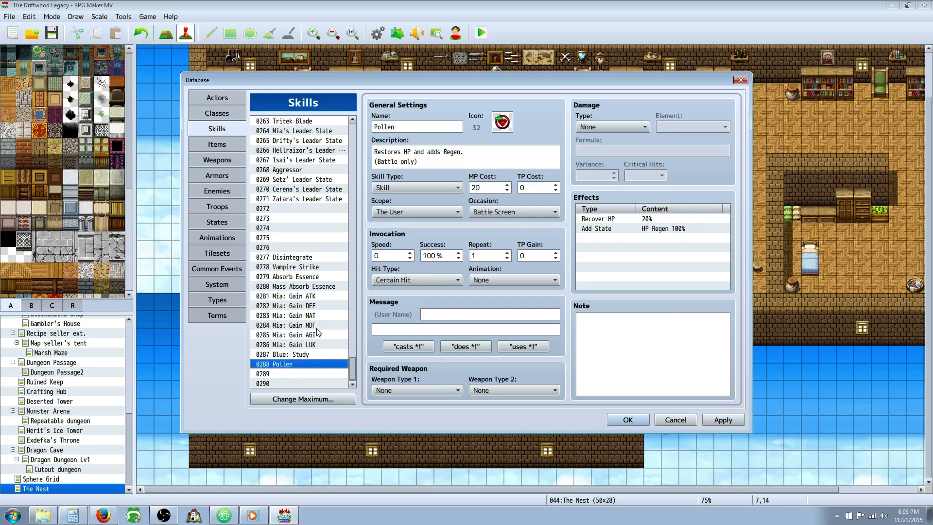
Step: View enemy 0038 Warband Orc and its Tackle action pattern
click(217, 191)
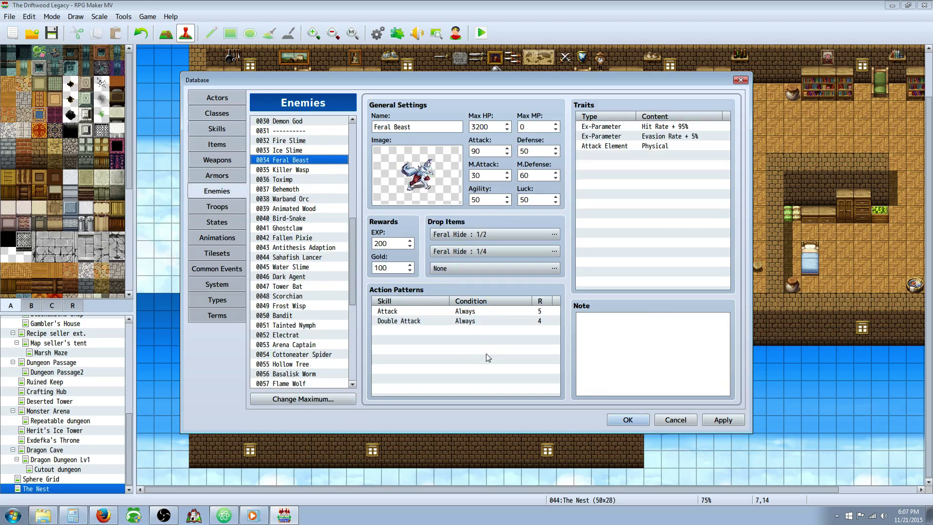
click(311, 209)
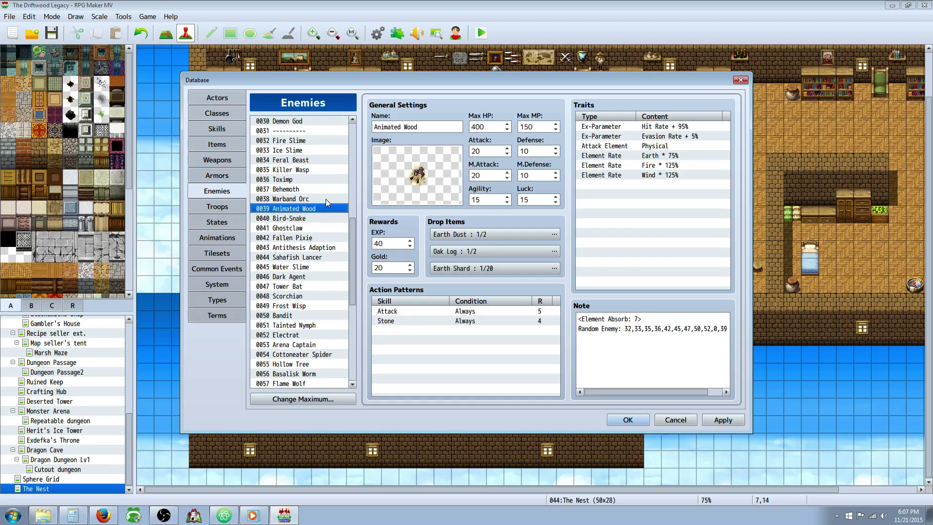
click(325, 200)
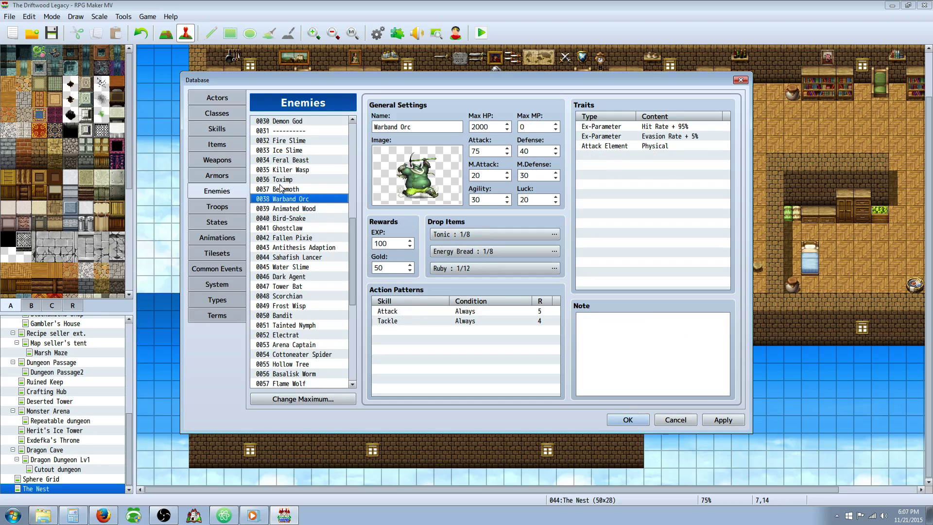
click(389, 322)
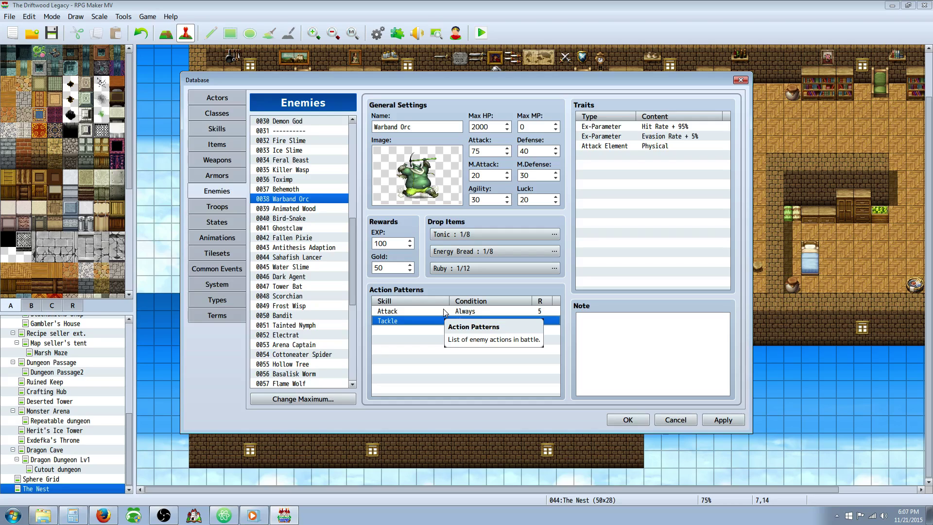
click(227, 206)
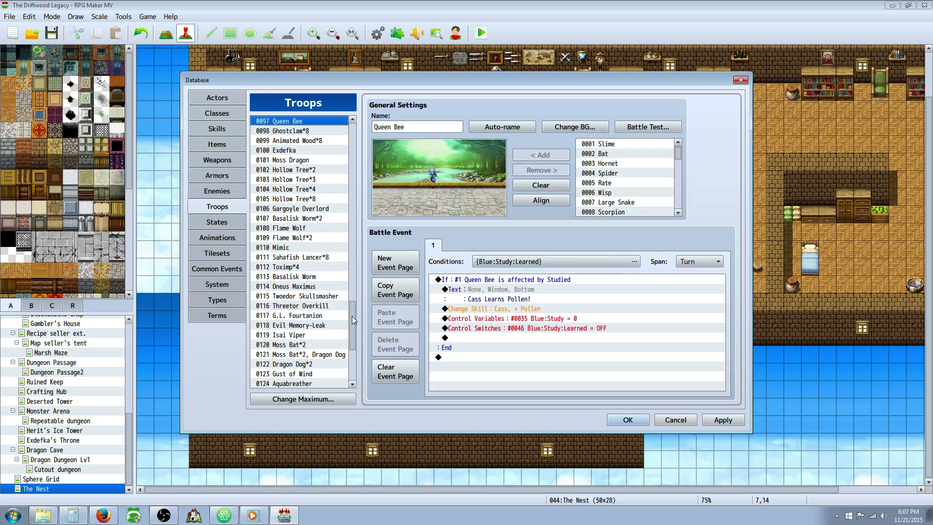
Step: Inspect the Queen Bee battle event and keep its page condition on switch 0046 Blue:Study:Learned
drag(352, 316, 354, 130)
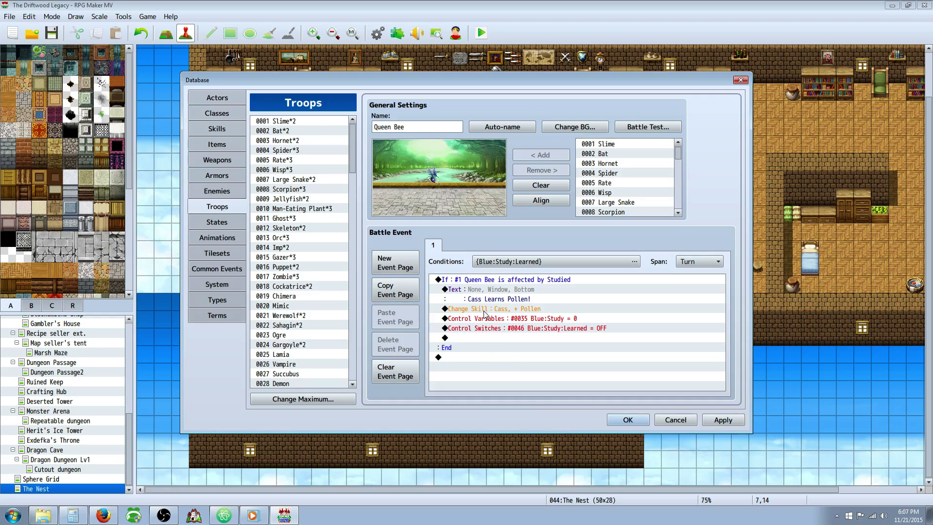
click(493, 283)
click(485, 358)
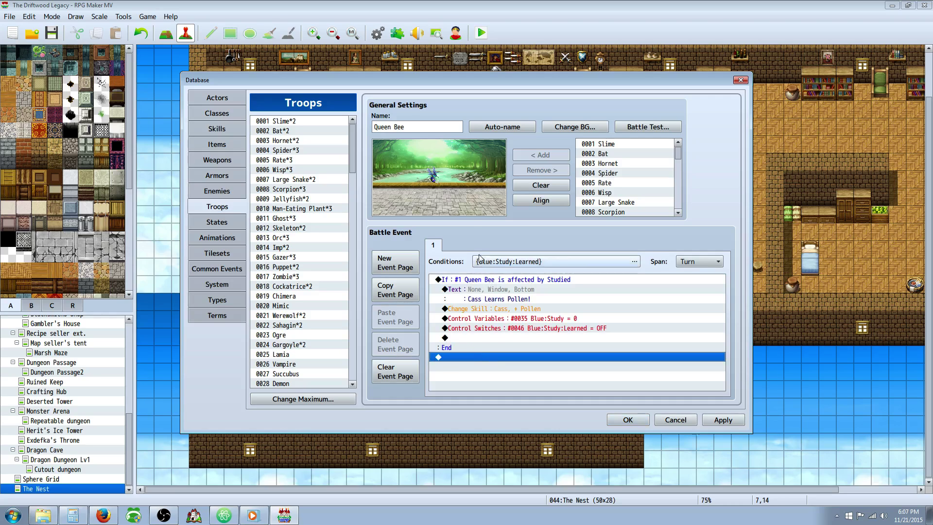
click(523, 264)
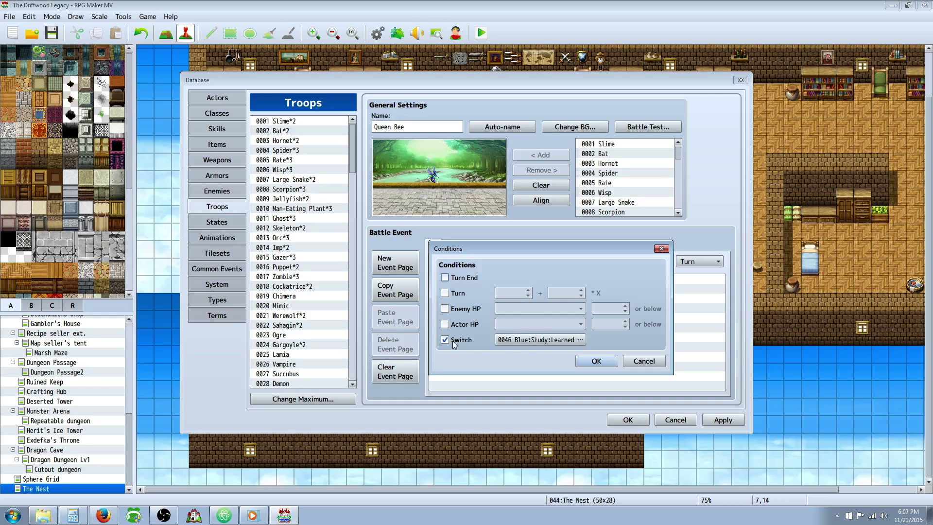
click(596, 360)
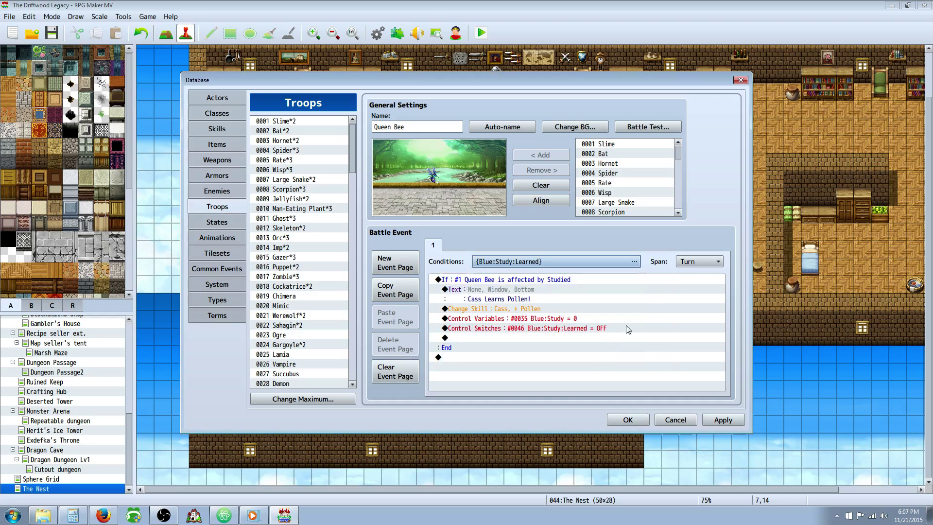
click(500, 282)
Step: Insert a second Conditional Branch in Queen Bee's event targeting enemy #1 Queen Bee
right_click(476, 359)
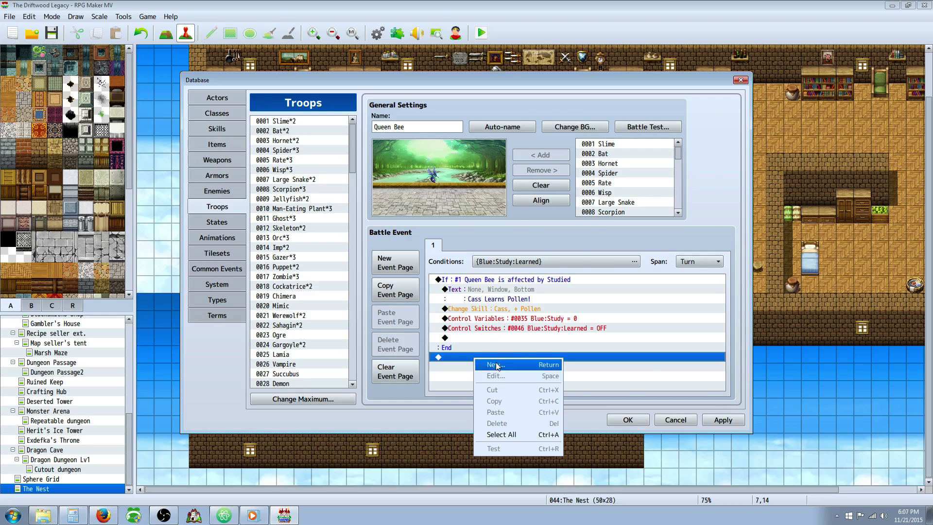
click(495, 364)
click(540, 307)
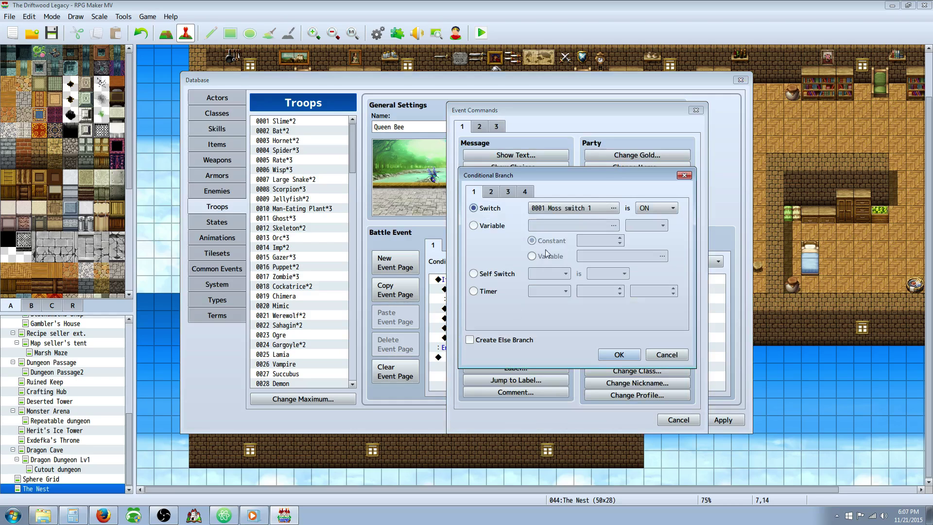
scroll(496, 199, down, 3)
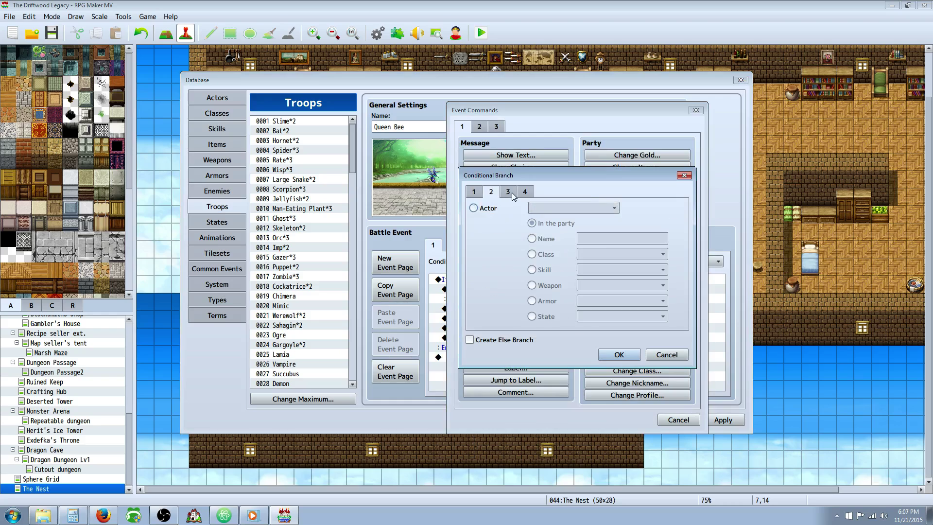
scroll(497, 201, up, 1)
click(497, 207)
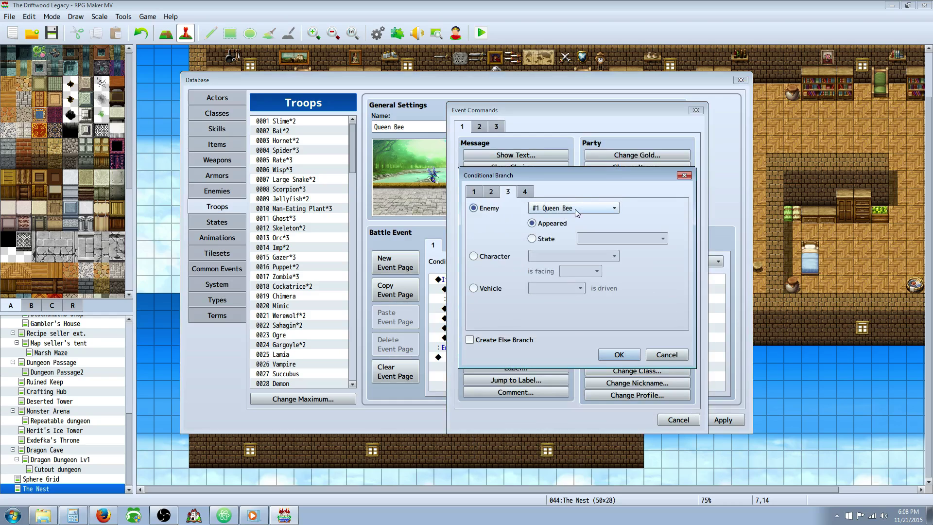
click(563, 208)
click(562, 206)
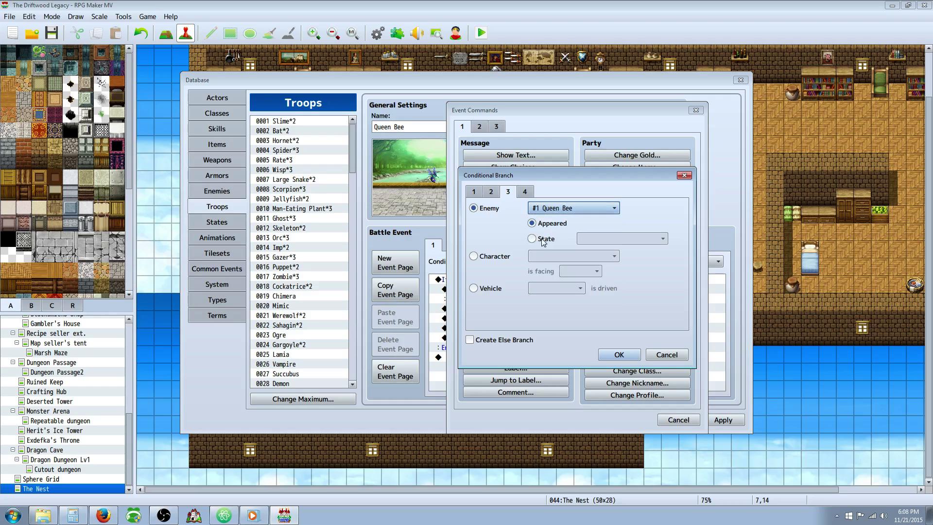
Step: Make the branch check whether Queen Bee is affected by the Studied state
click(544, 238)
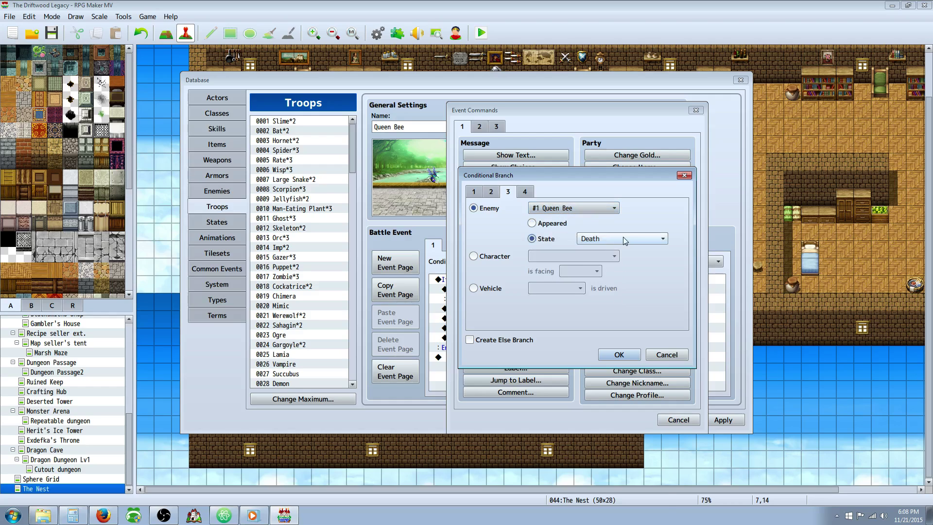
click(602, 239)
scroll(641, 481, down, 6)
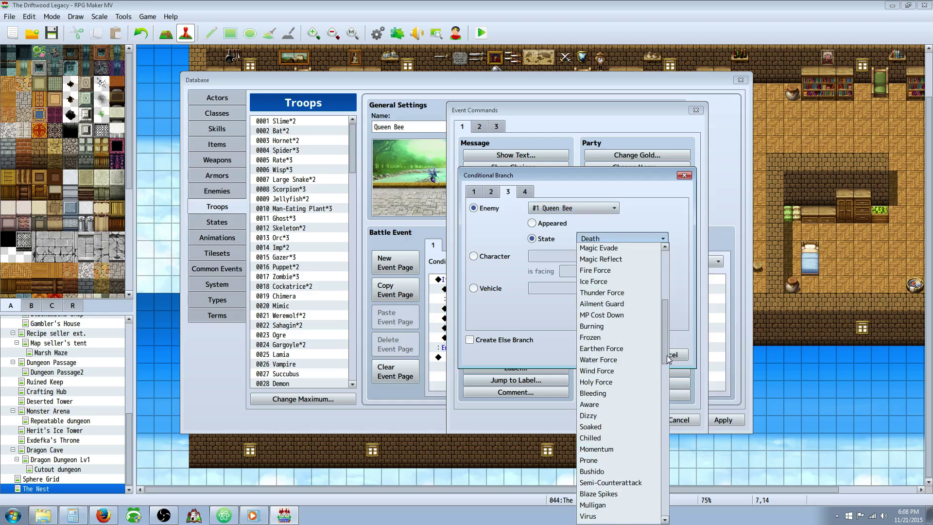
drag(666, 354, 655, 482)
scroll(655, 482, down, 3)
click(620, 444)
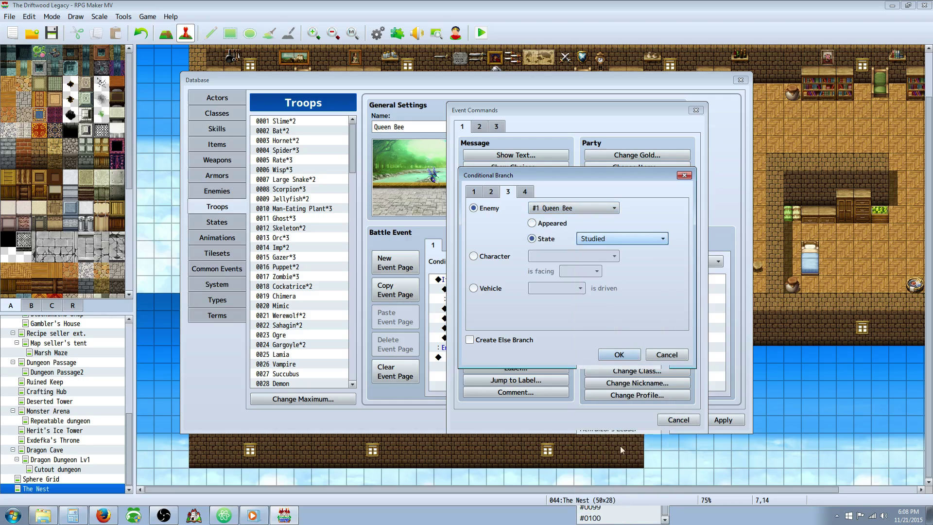
click(626, 356)
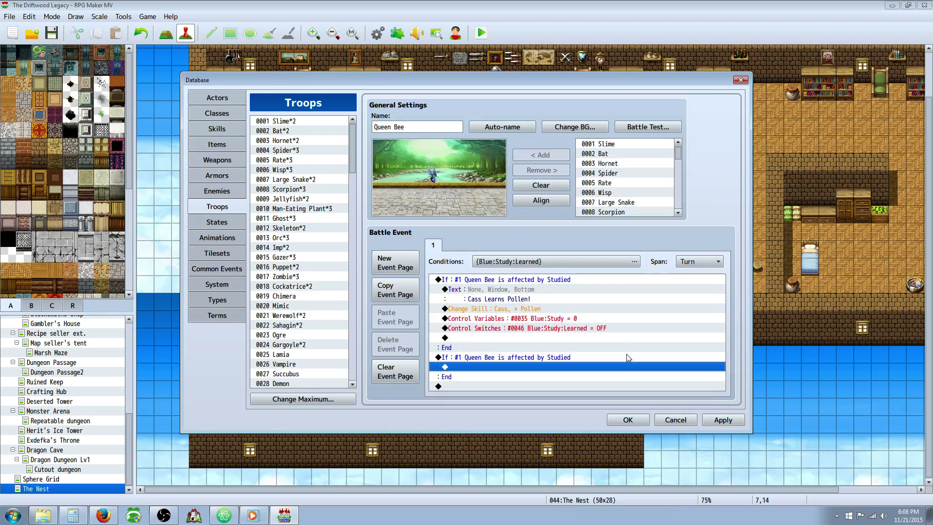
Step: Review the Cass Learns Pollen branch, then try a Change Skill for Cass in the empty branch
click(489, 291)
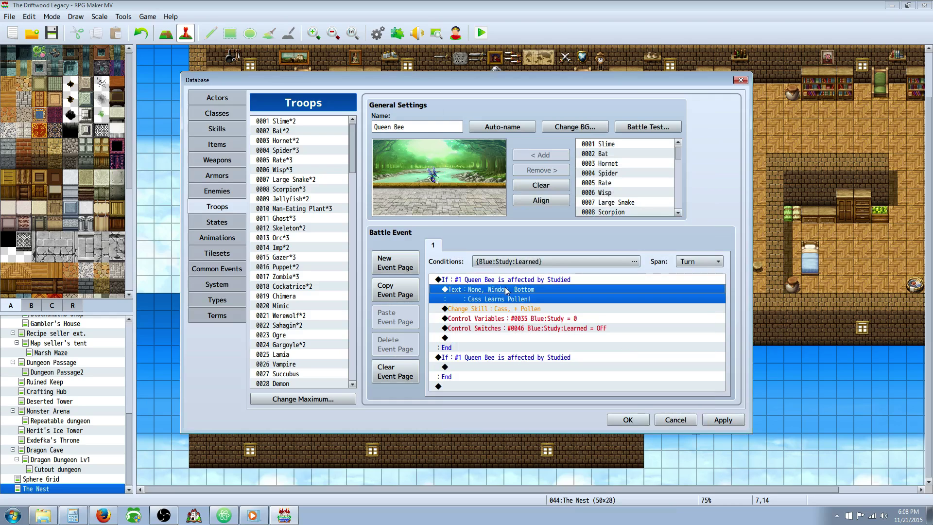
click(517, 311)
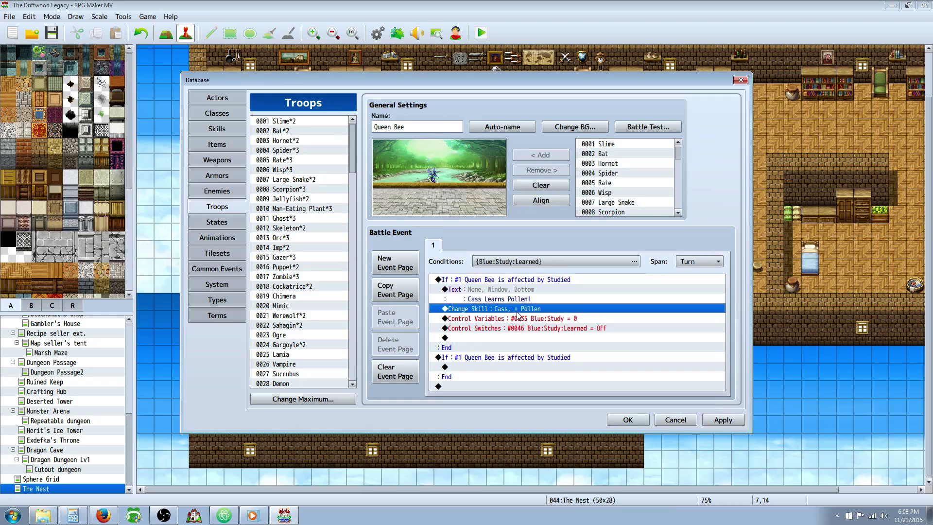
right_click(470, 368)
click(509, 374)
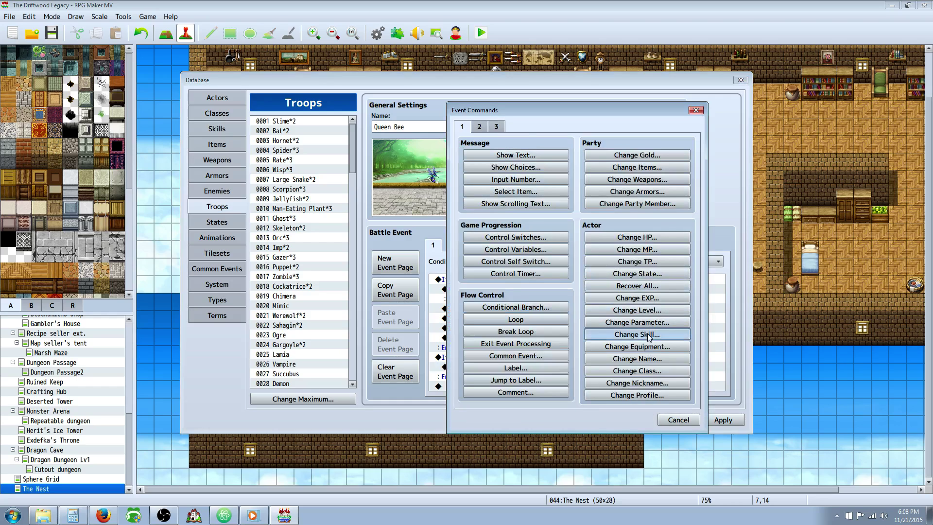
click(636, 334)
click(611, 233)
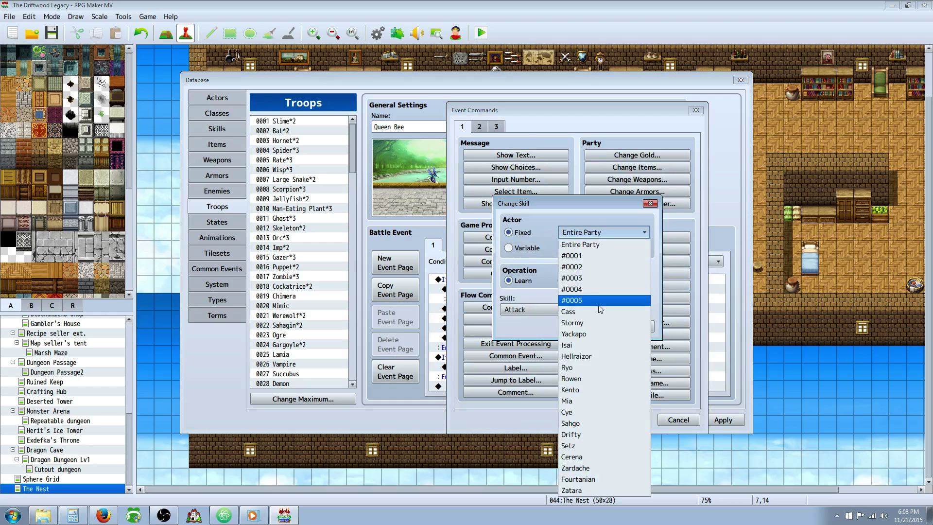
click(587, 311)
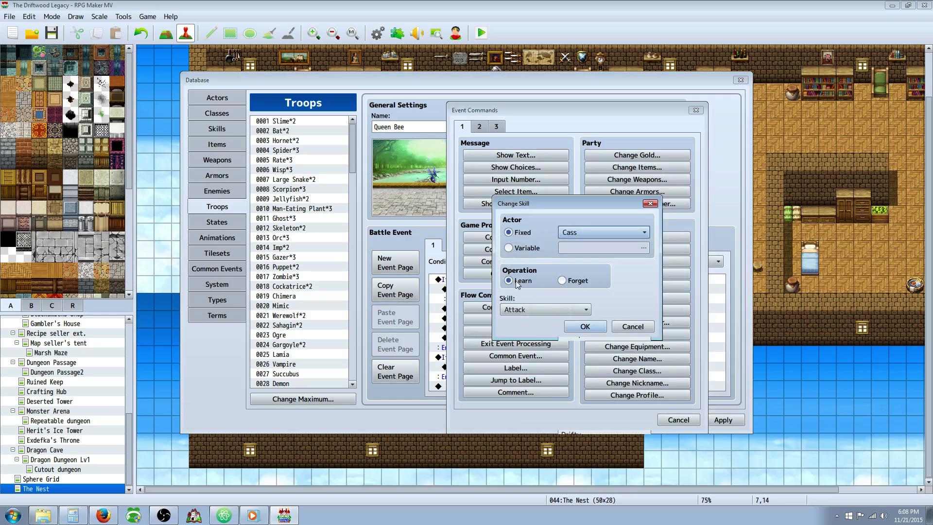
click(551, 312)
click(563, 309)
click(558, 314)
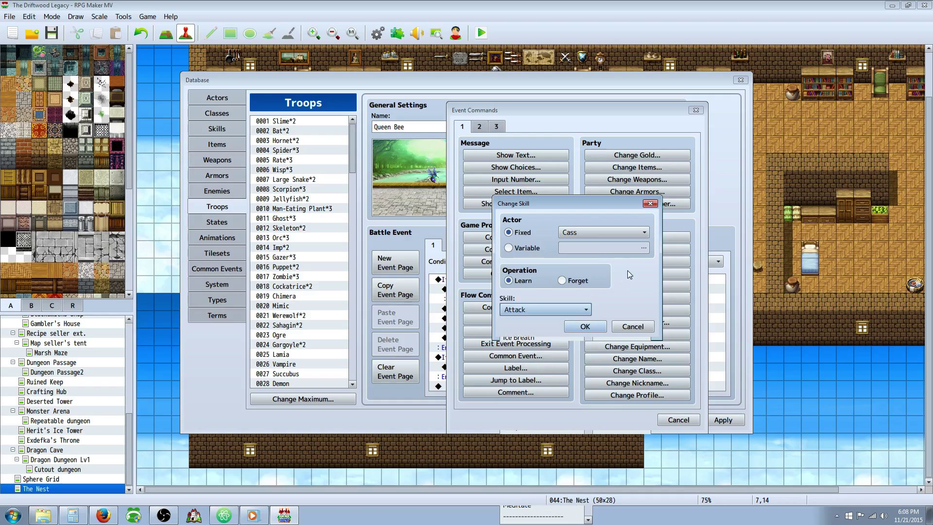
Step: Cancel the skill change and review the Blue:Study variable reset and Learned switch commands
click(632, 326)
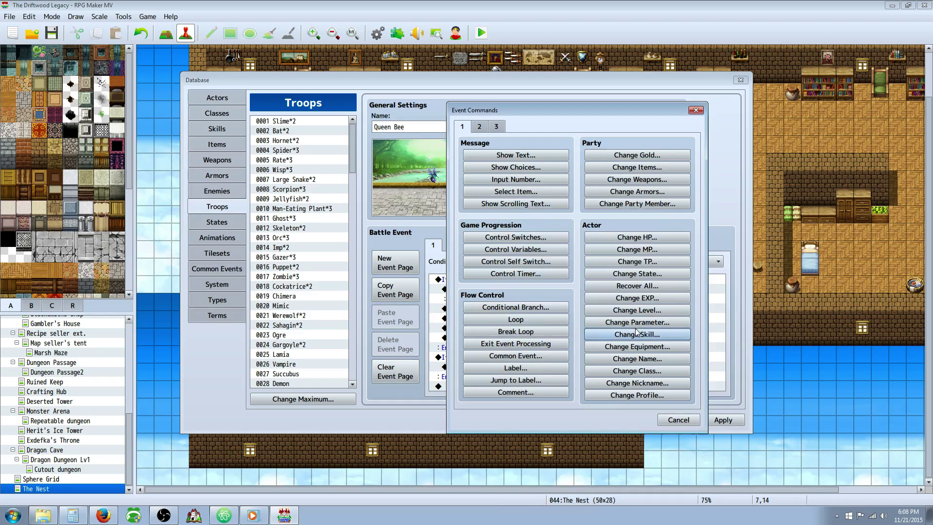
click(679, 420)
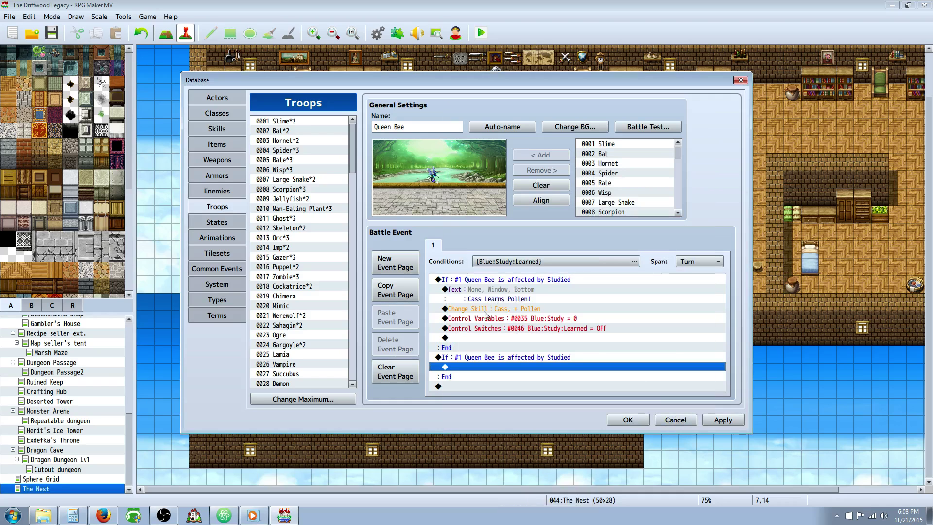
drag(485, 314, 532, 319)
click(523, 322)
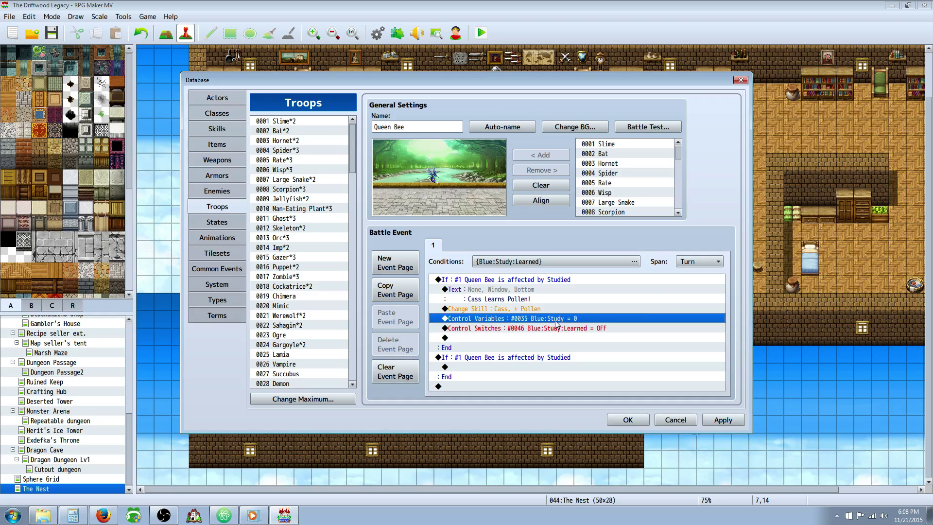
click(517, 329)
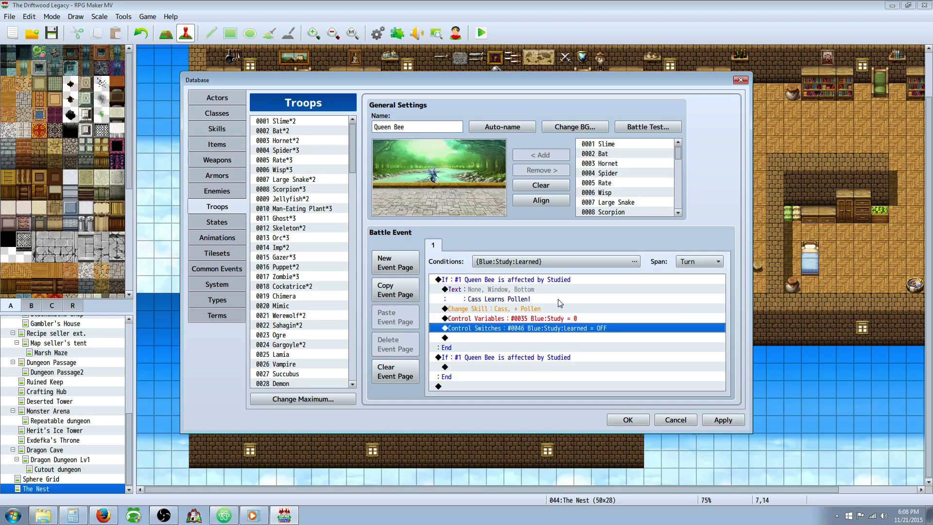
Step: Delete the empty second branch and copy the Pollen-teaching Studied branch
click(476, 359)
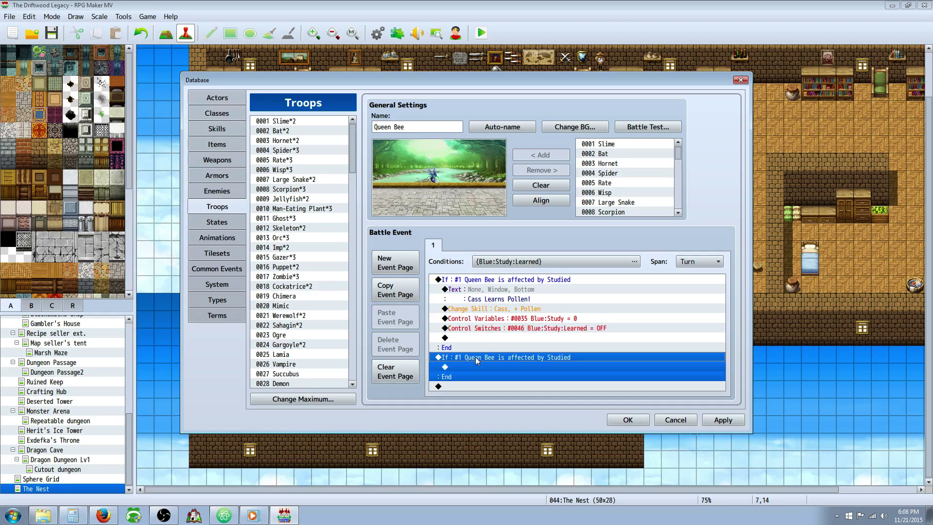
key(Delete)
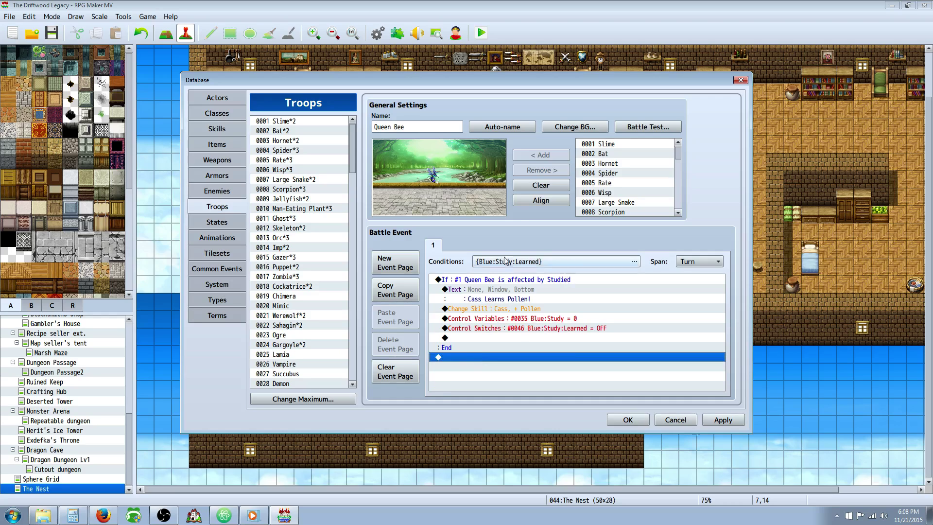
click(510, 281)
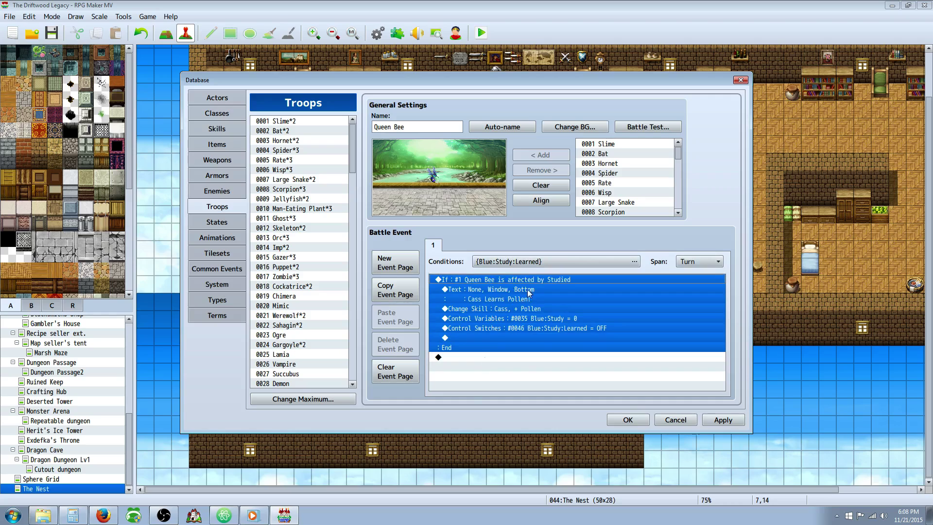
right_click(508, 281)
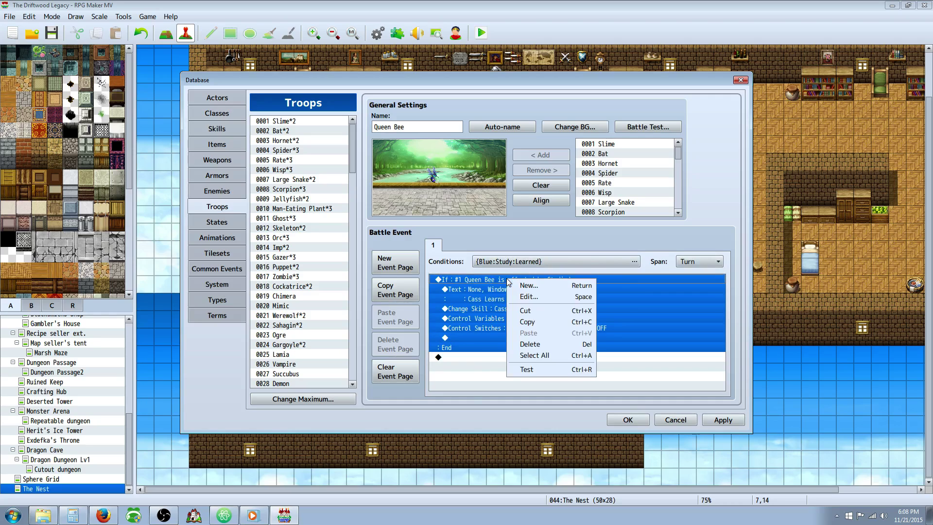
click(531, 328)
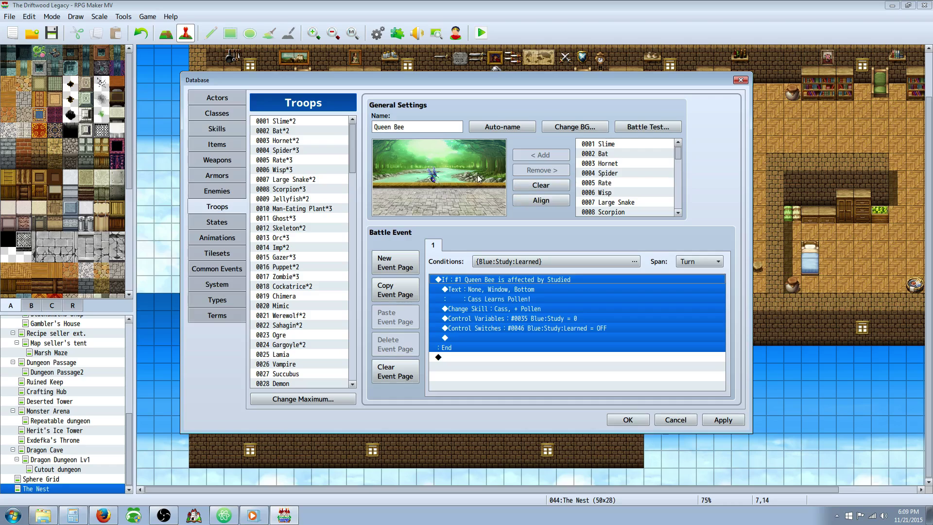
Step: Paste the copied branch at the list end and change its condition to enemy #2
click(462, 357)
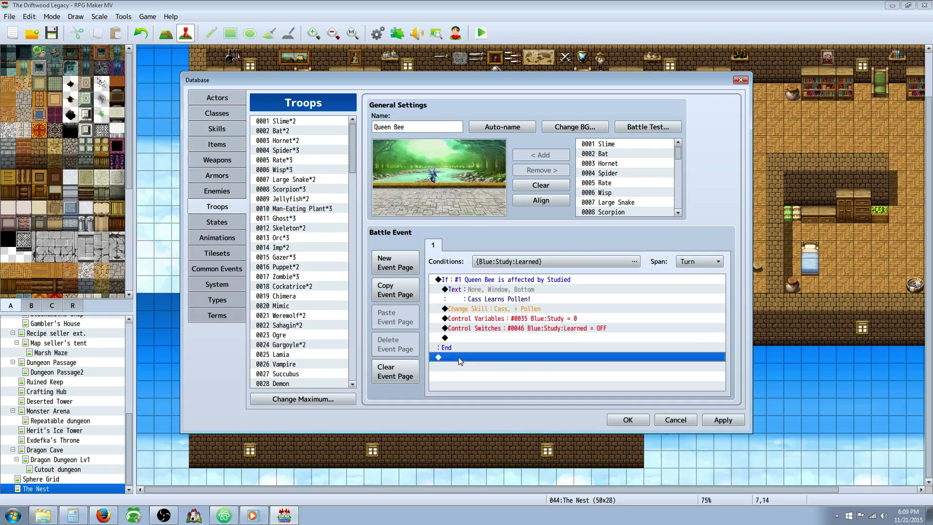
right_click(461, 357)
click(486, 413)
click(515, 308)
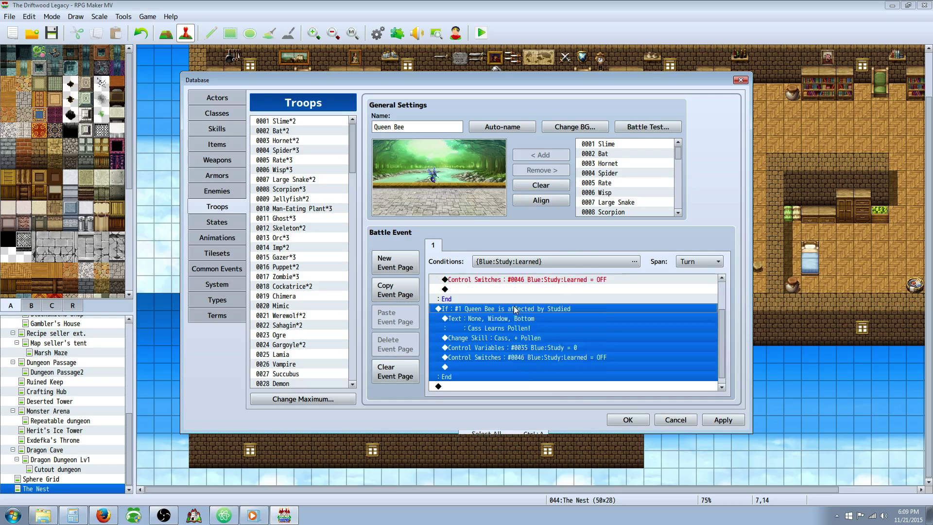
right_click(514, 307)
click(530, 318)
click(571, 267)
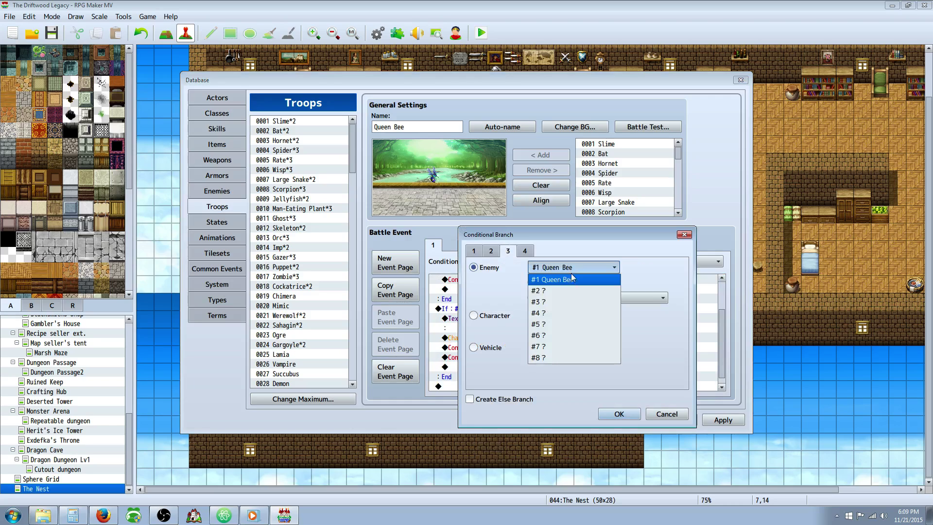
click(566, 289)
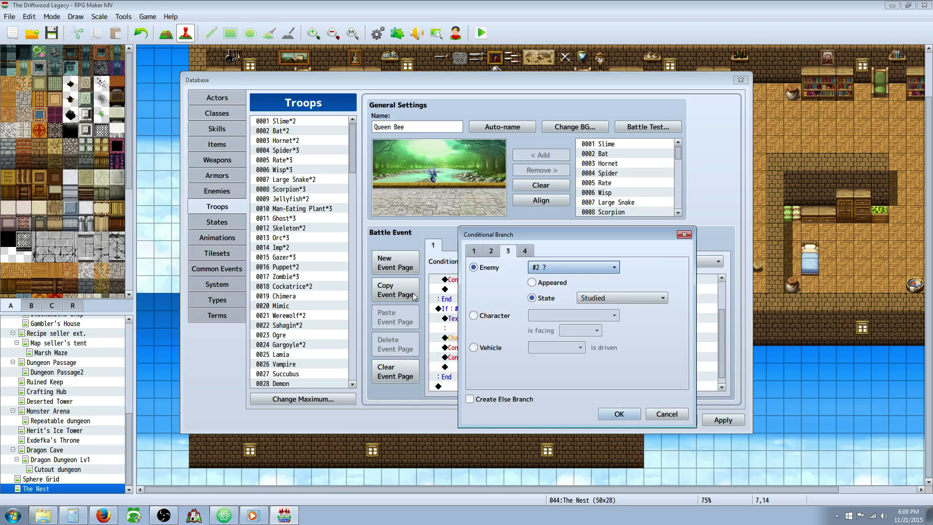
click(622, 414)
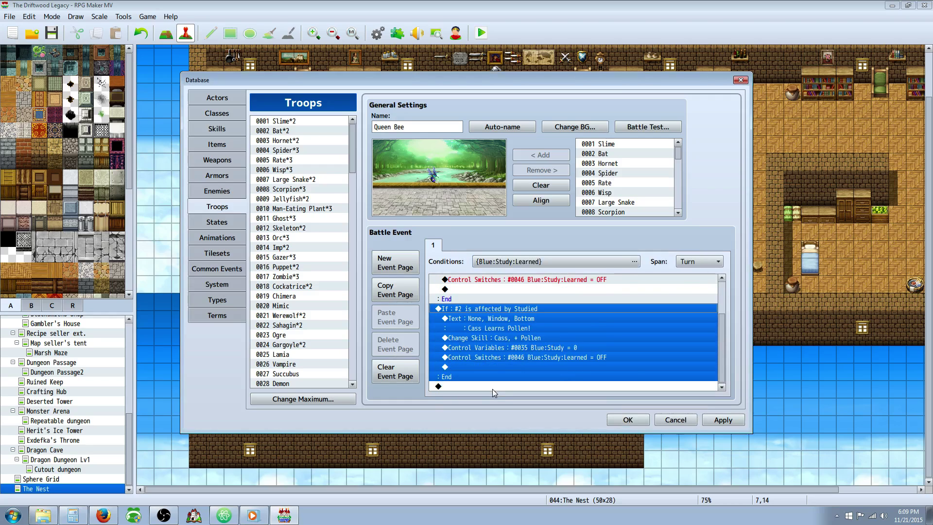
Step: Delete the duplicated enemy #2 branch from the event
right_click(491, 388)
click(516, 442)
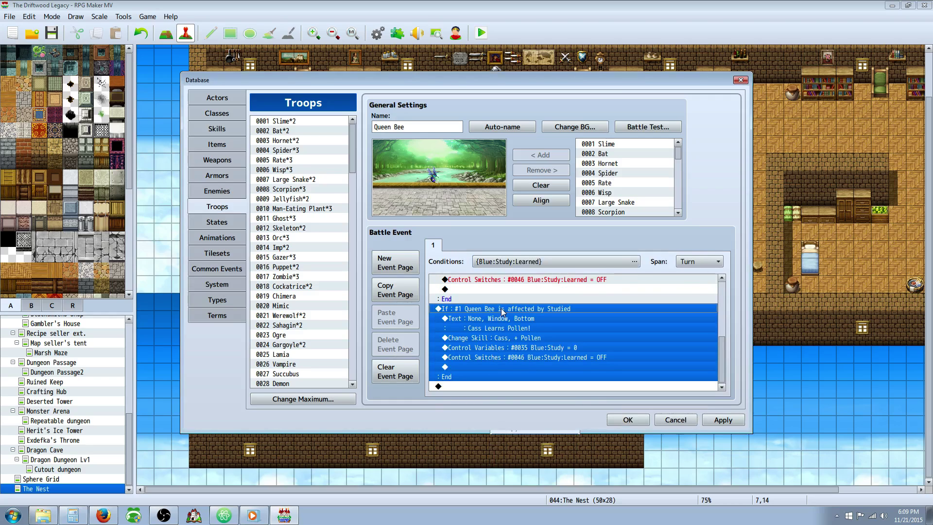
key(Up)
click(502, 311)
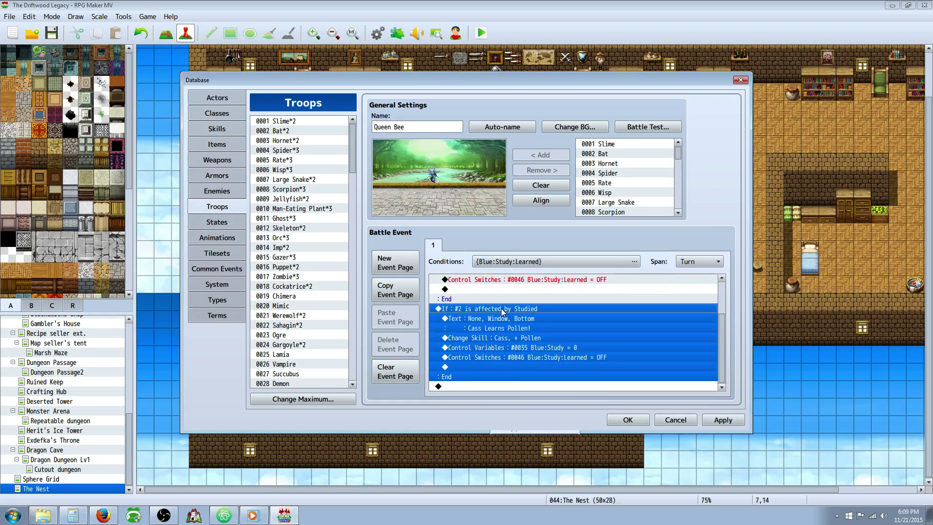
key(Delete)
Step: Apply the Queen Bee changes and review the Sahafish Lancer*2 troop's Cass Learns Lunge branch
click(723, 420)
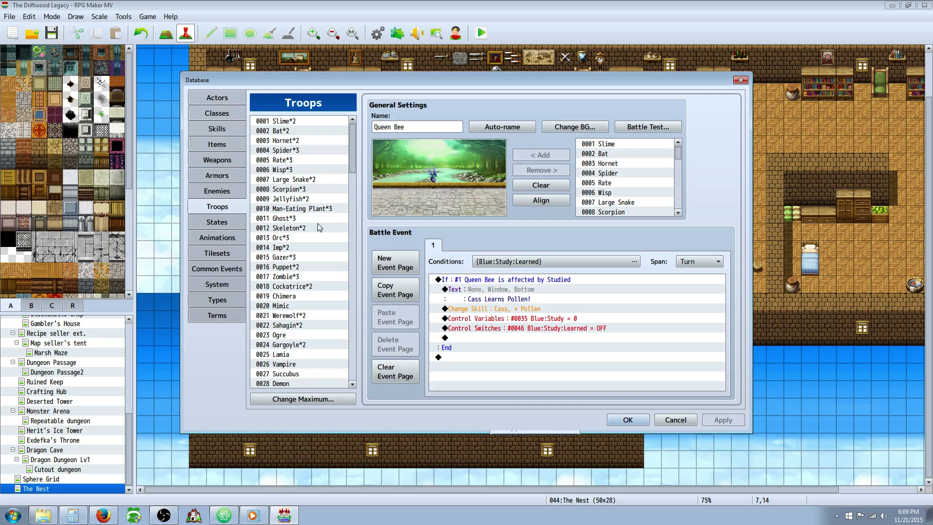
scroll(352, 169, down, 1)
scroll(352, 165, down, 18)
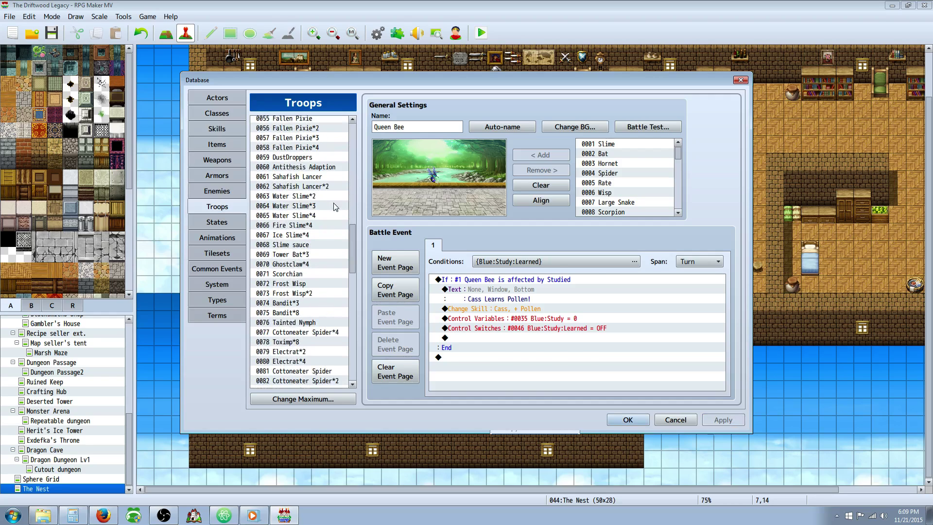
click(324, 183)
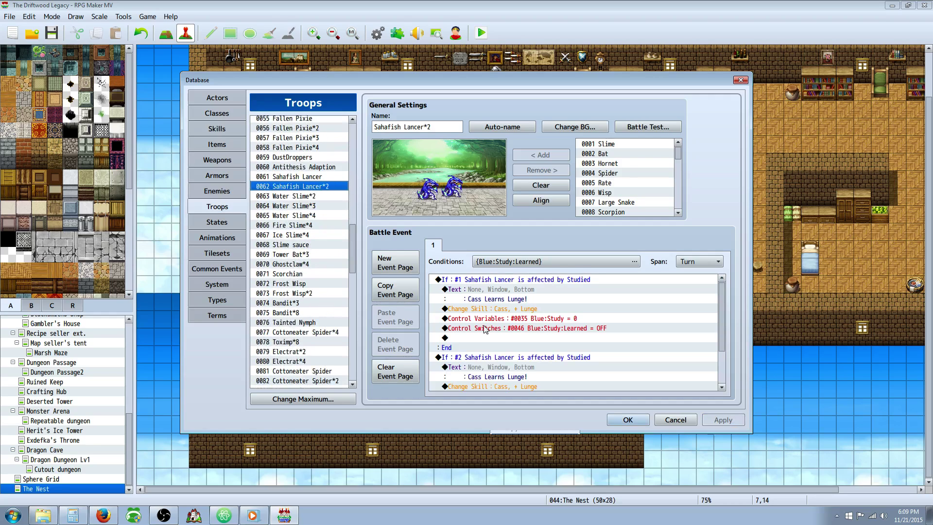
click(506, 291)
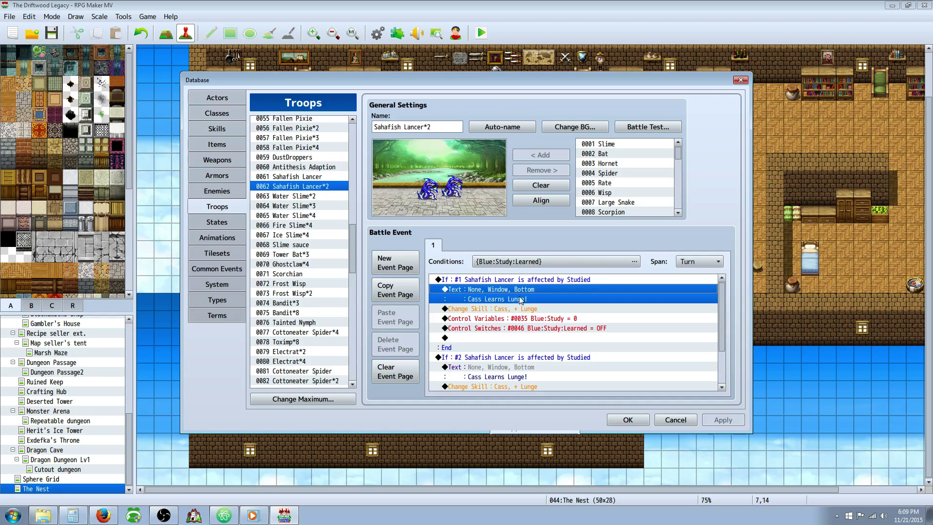
click(528, 310)
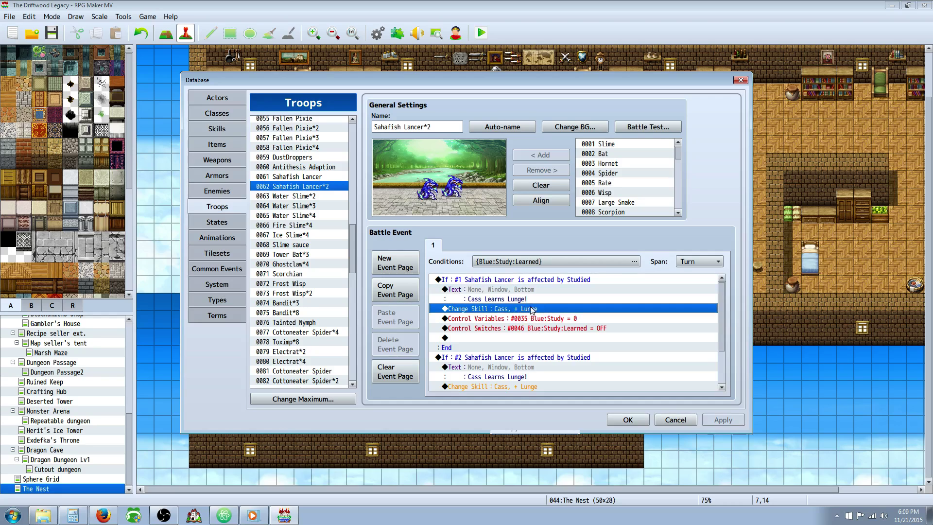
Step: Inspect the second branch's Lunge skill change without adding any new command
scroll(530, 312, down, 2)
scroll(529, 311, down, 1)
click(520, 338)
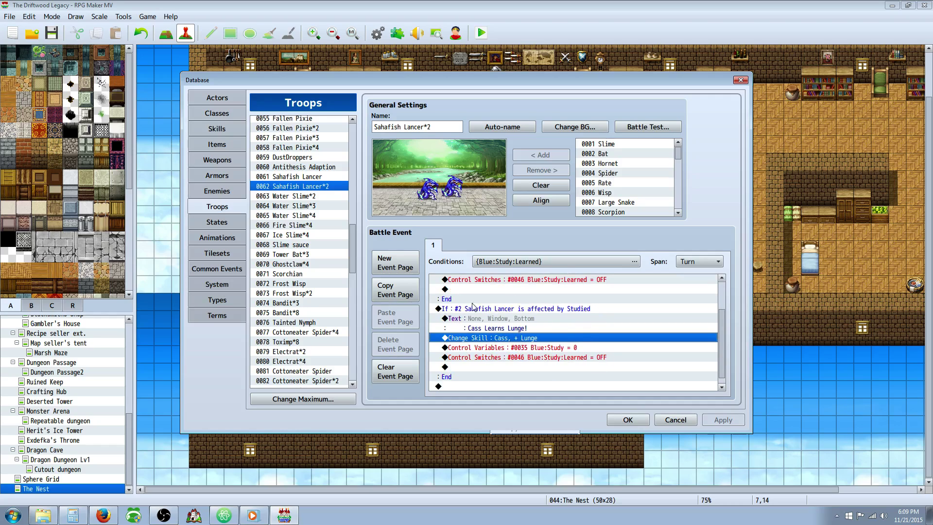
right_click(488, 339)
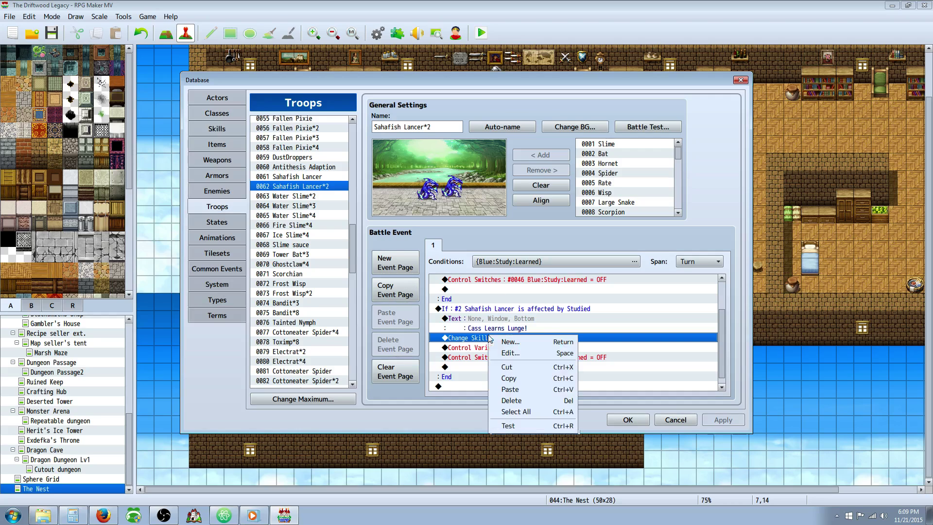
click(514, 340)
click(695, 422)
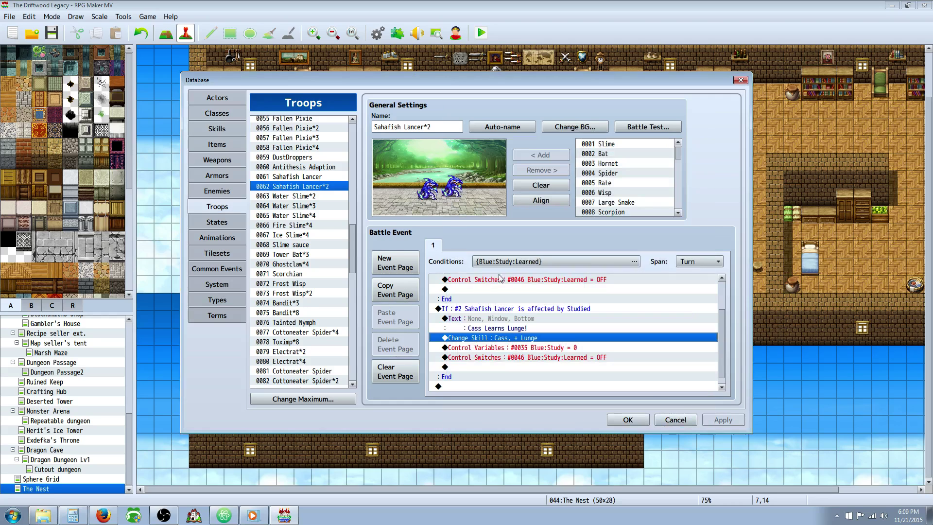
Step: Step through the remaining troops to Cottoneater Spider, review its Fire Seizure branch, and close the database
click(320, 203)
scroll(348, 245, down, 4)
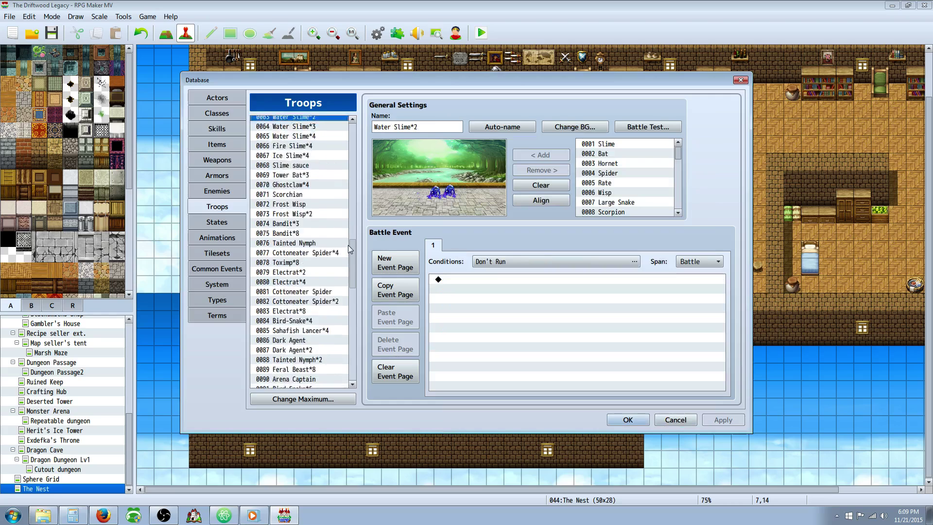
click(329, 223)
click(306, 234)
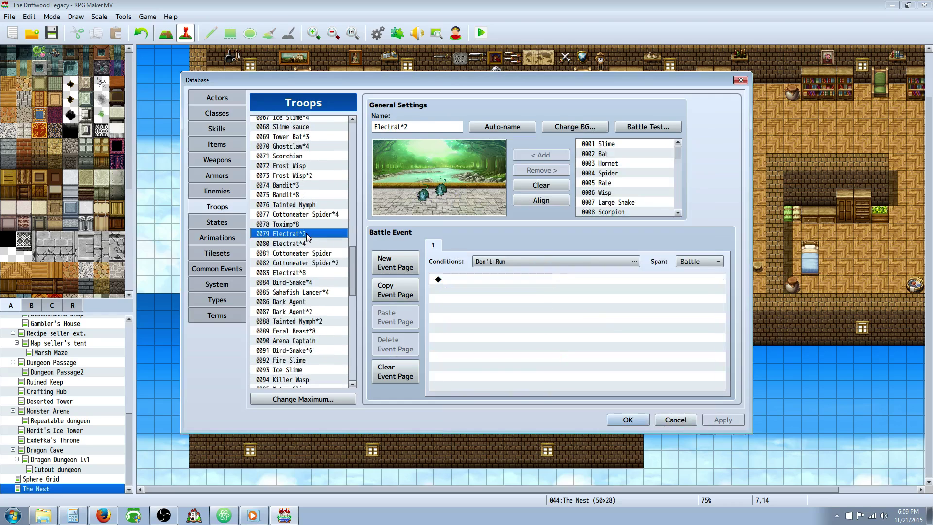
click(314, 252)
click(519, 280)
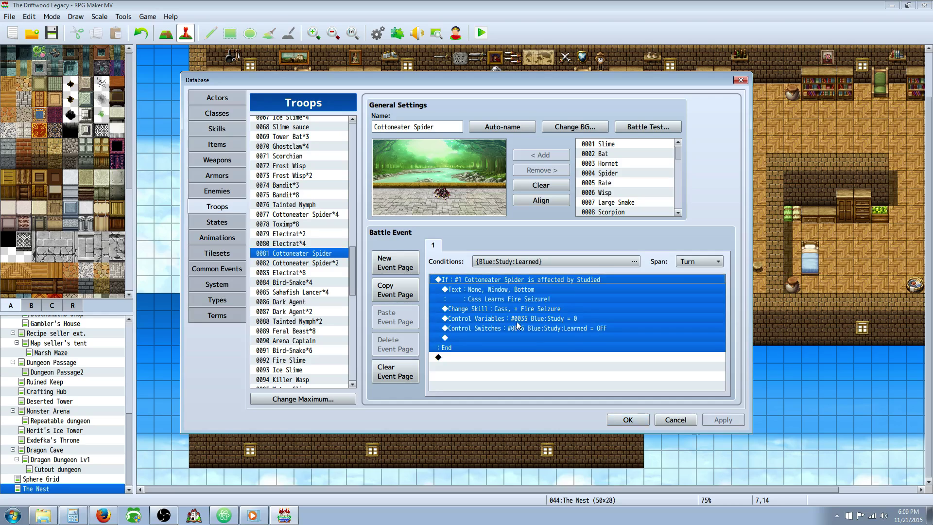
click(514, 328)
click(517, 302)
click(543, 289)
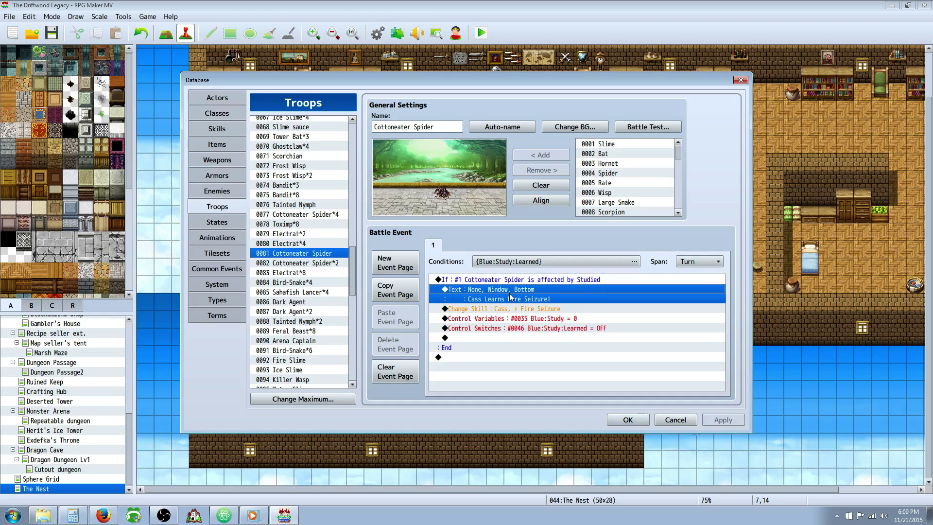
click(519, 310)
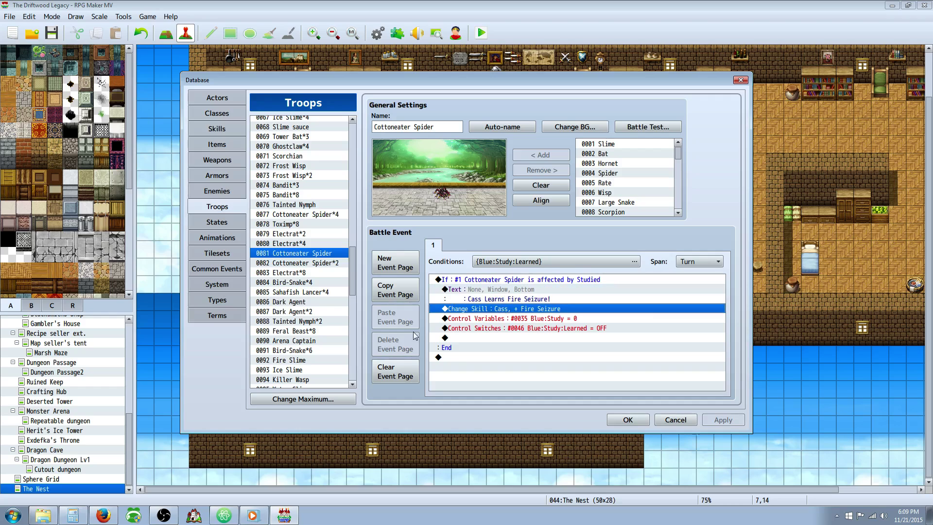
scroll(353, 257, down, 3)
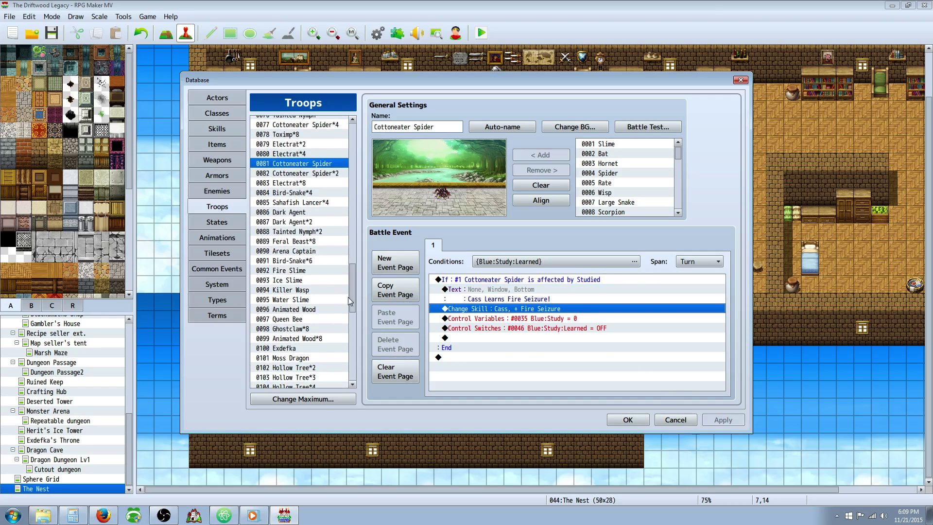
click(626, 423)
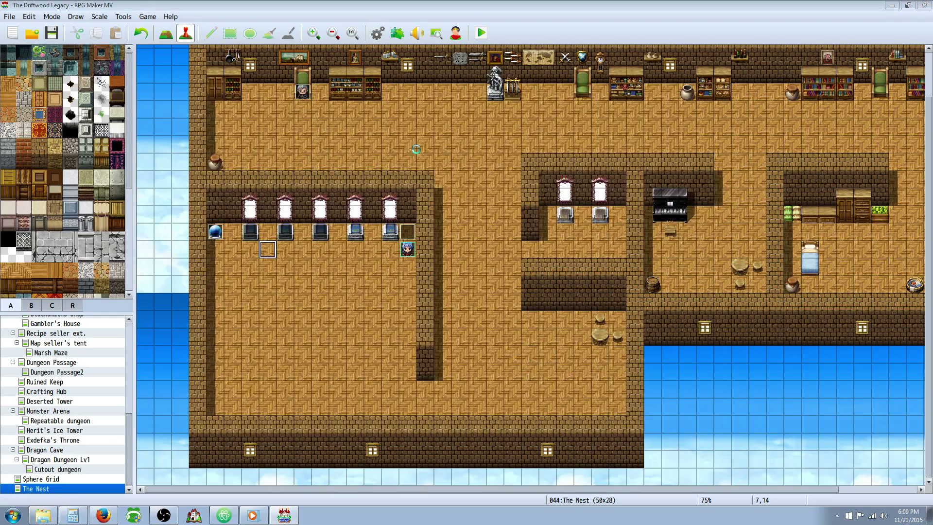
Step: Reopen the database with F9 and browse the Skills, Actors and Classes lists to Blue Mage
key(F9)
click(218, 112)
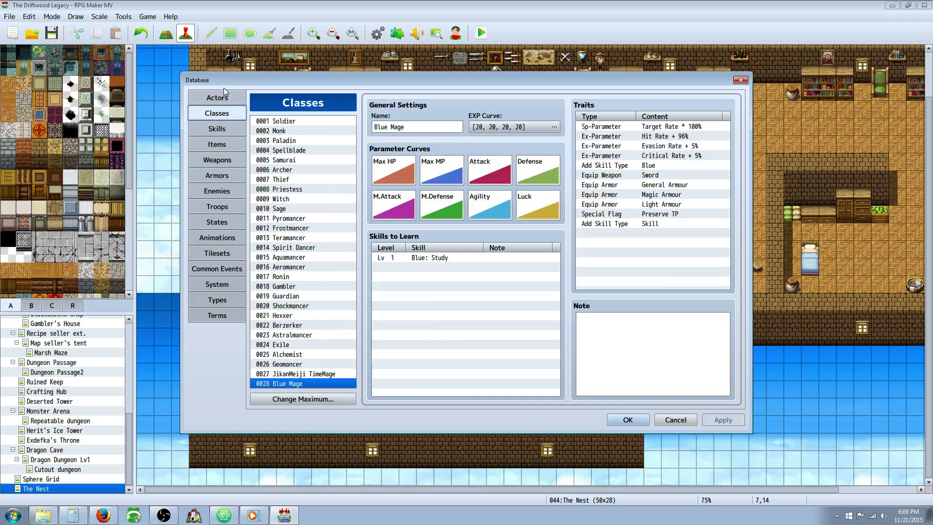
click(232, 127)
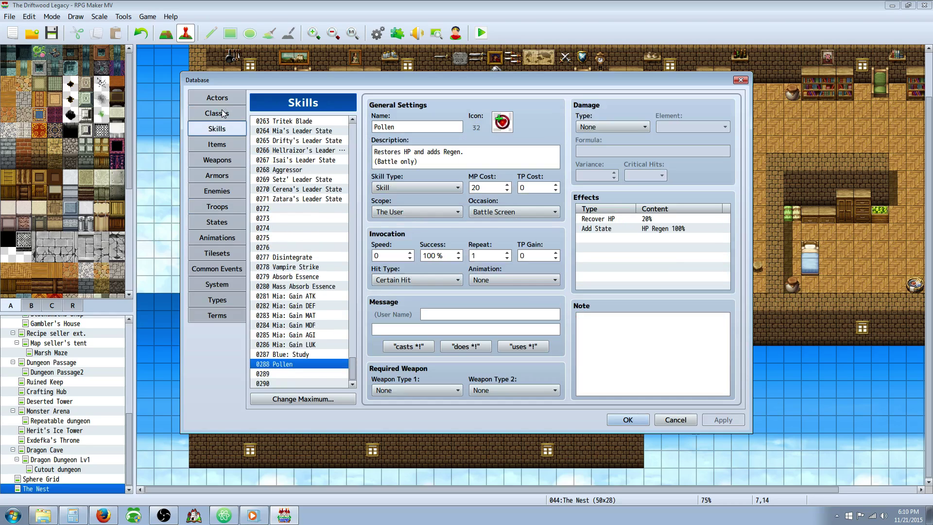
click(218, 98)
click(224, 113)
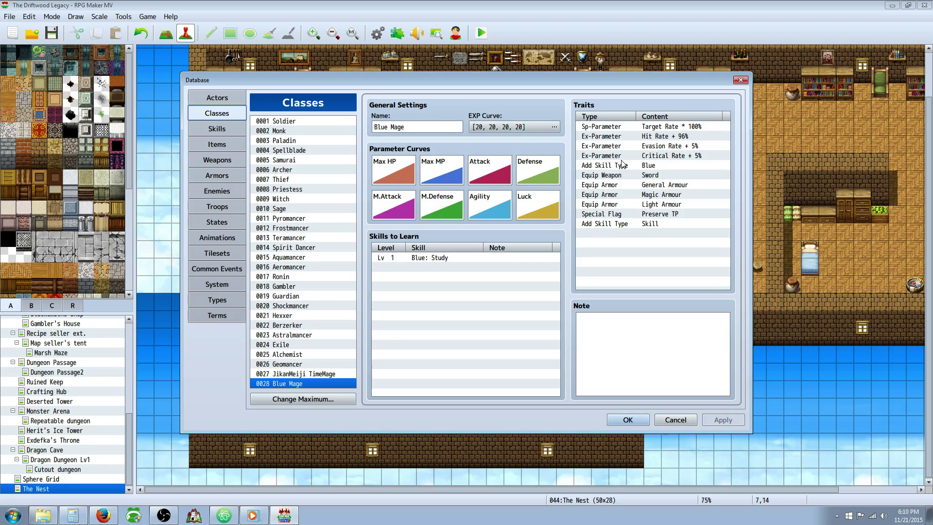
Step: Inspect the 11 Blue skill type under Types, then return to the Skills list
click(212, 301)
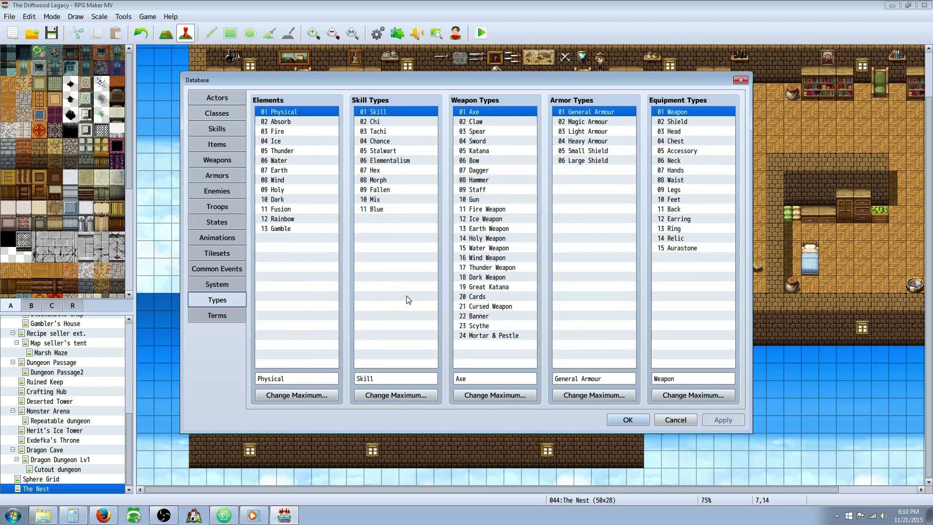
click(384, 208)
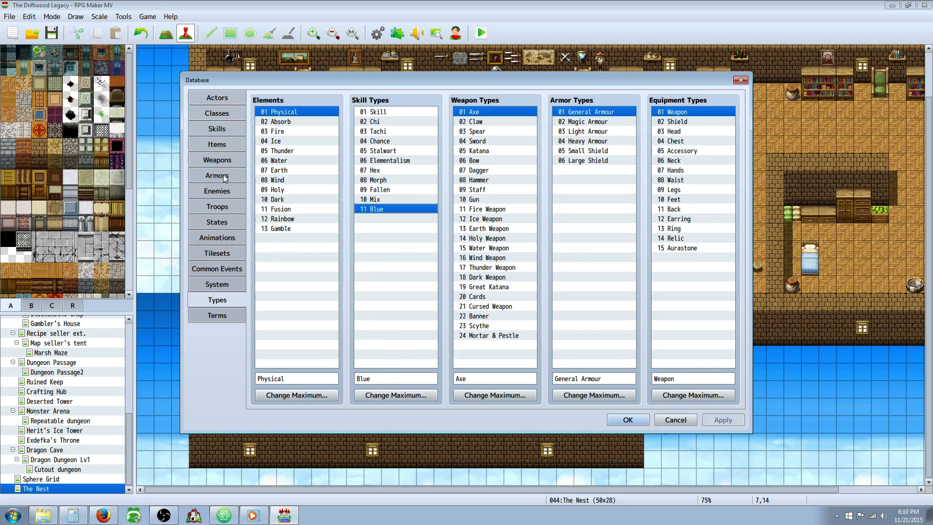
click(217, 128)
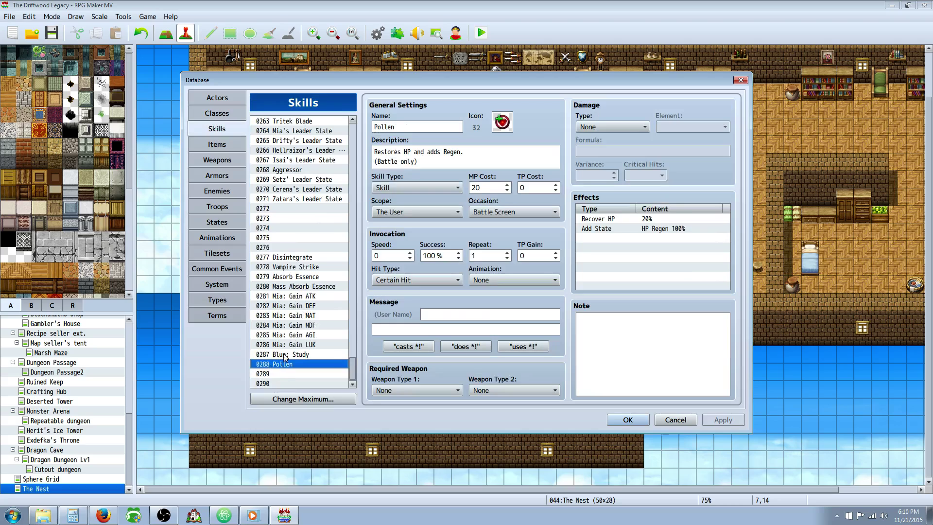
Step: Select skill 0287 Blue: Study to view its effects
click(285, 356)
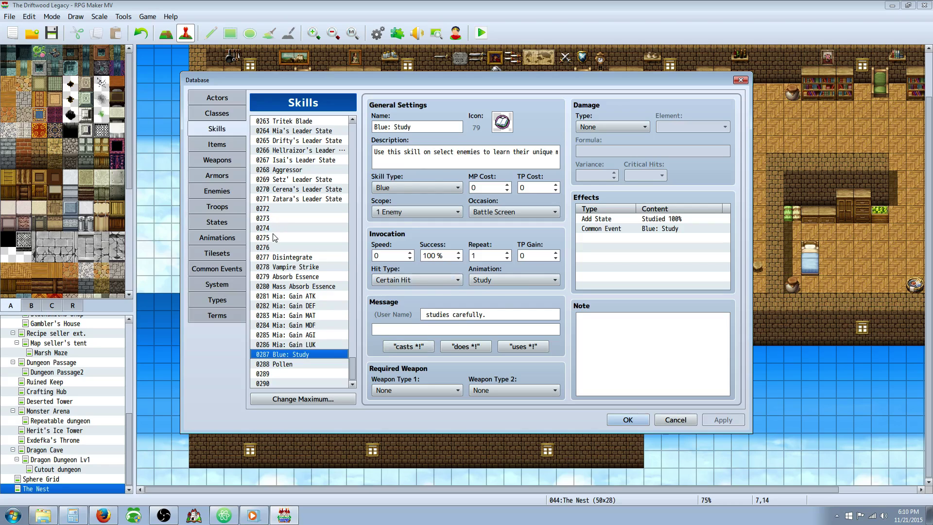
mouse_move(407, 233)
Step: Set the first effect to Add State Studied at 100%
right_click(609, 238)
click(610, 242)
click(618, 182)
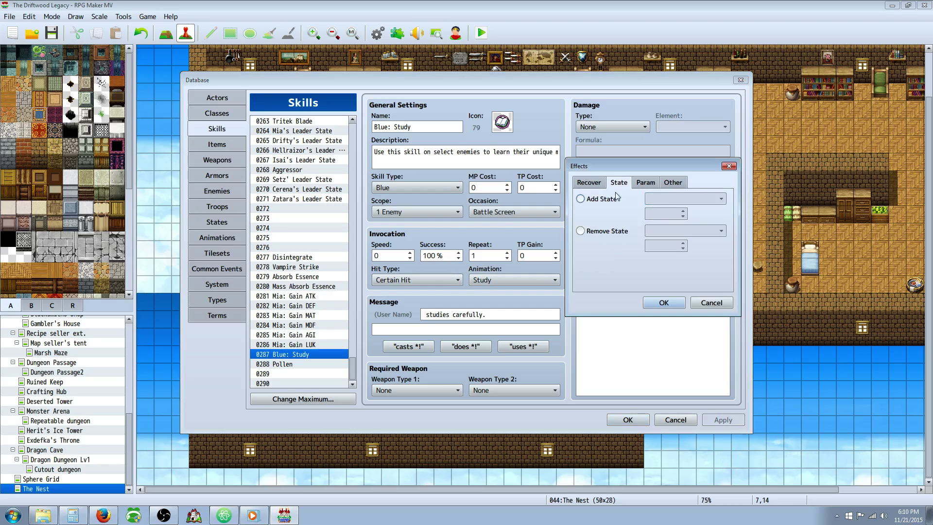
click(580, 199)
click(721, 198)
drag(726, 228, 726, 483)
click(689, 459)
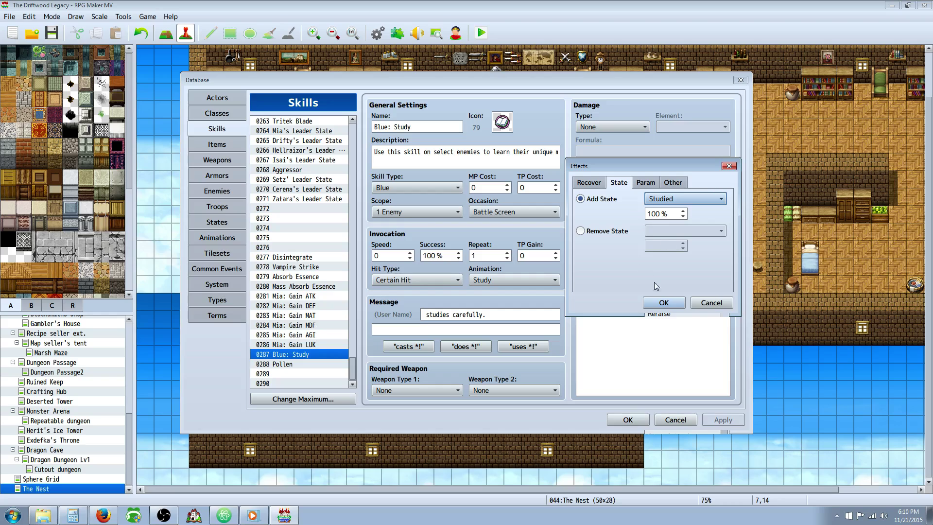
click(663, 303)
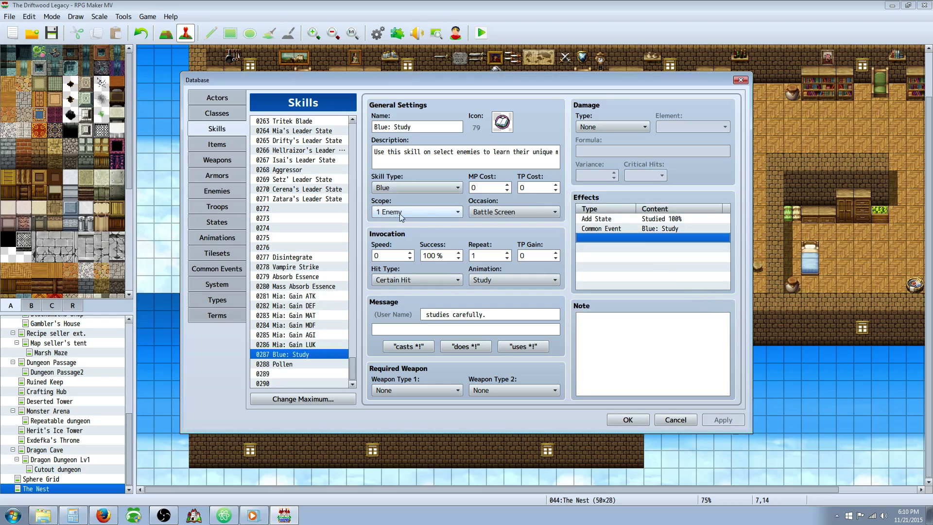
Step: Set the second effect to run the Blue: Study common event
click(639, 229)
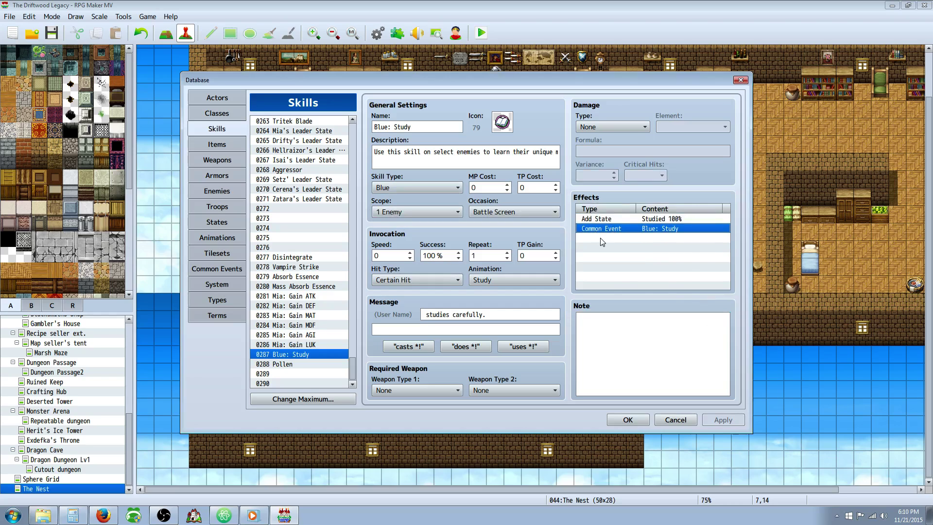
right_click(603, 242)
click(619, 245)
click(678, 184)
click(639, 270)
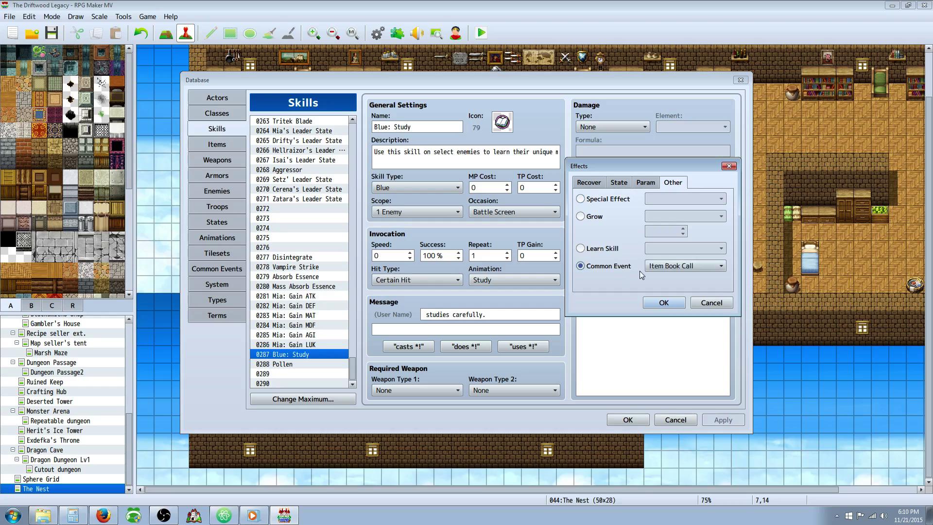
click(685, 266)
drag(741, 272, 741, 517)
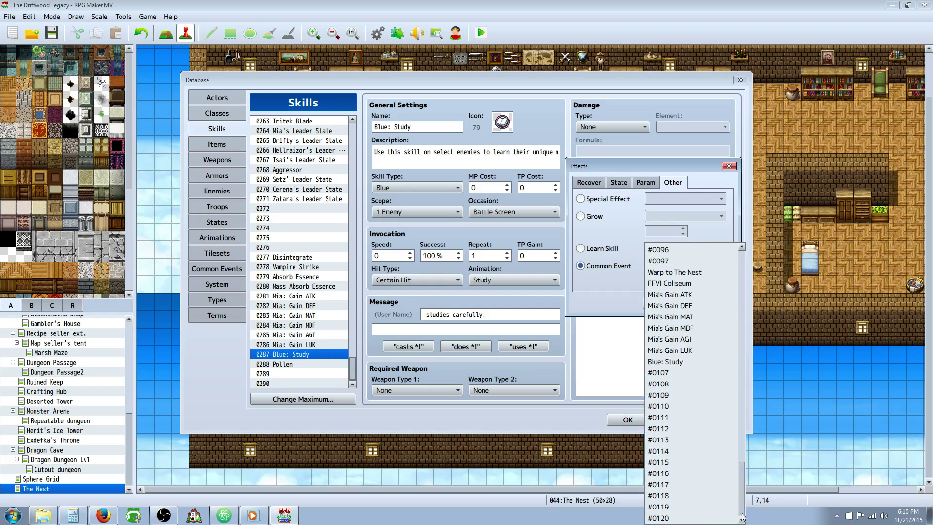
click(665, 361)
click(707, 303)
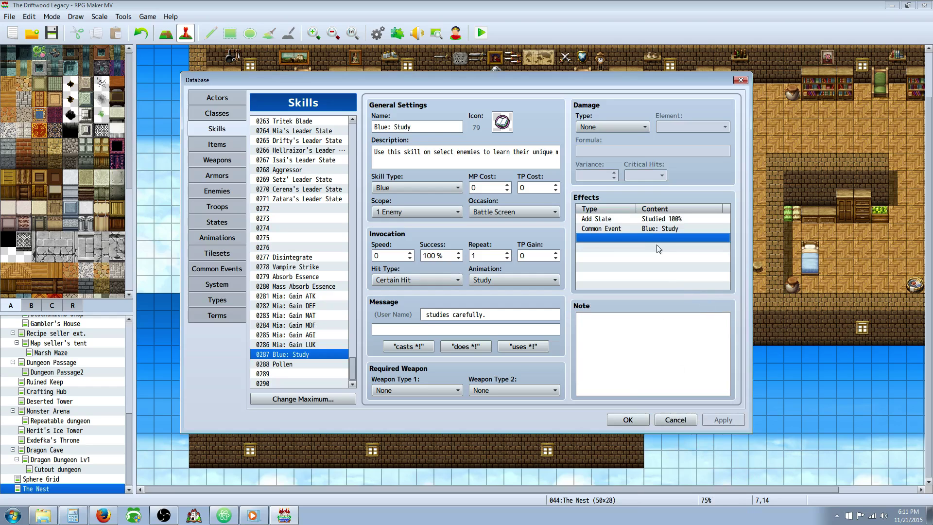
click(656, 220)
Step: Check Blue: Study's MP and TP costs and battle message, then go to the Items list
click(618, 227)
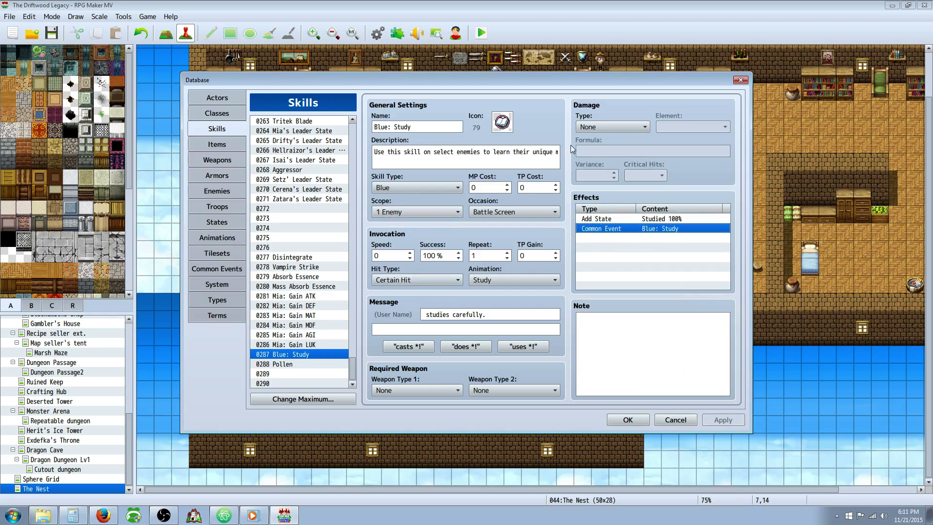
click(492, 191)
key(Tab)
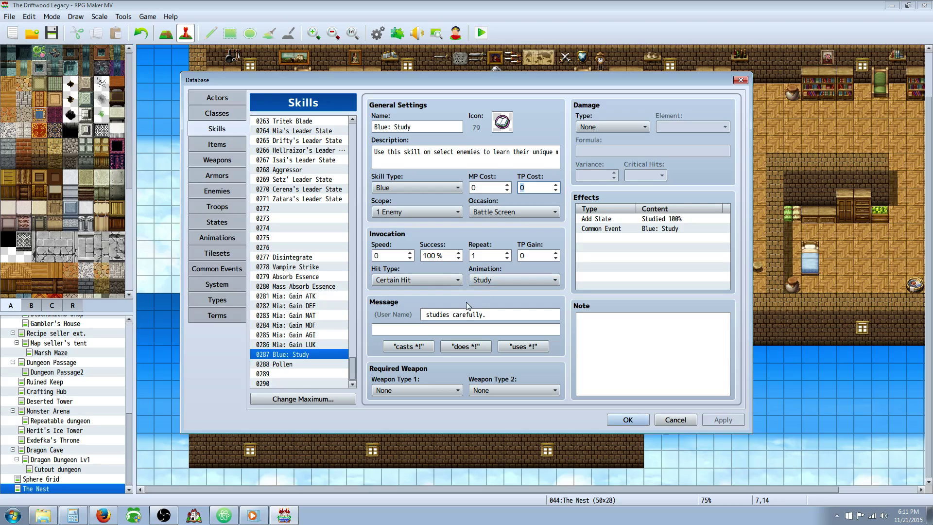
click(508, 319)
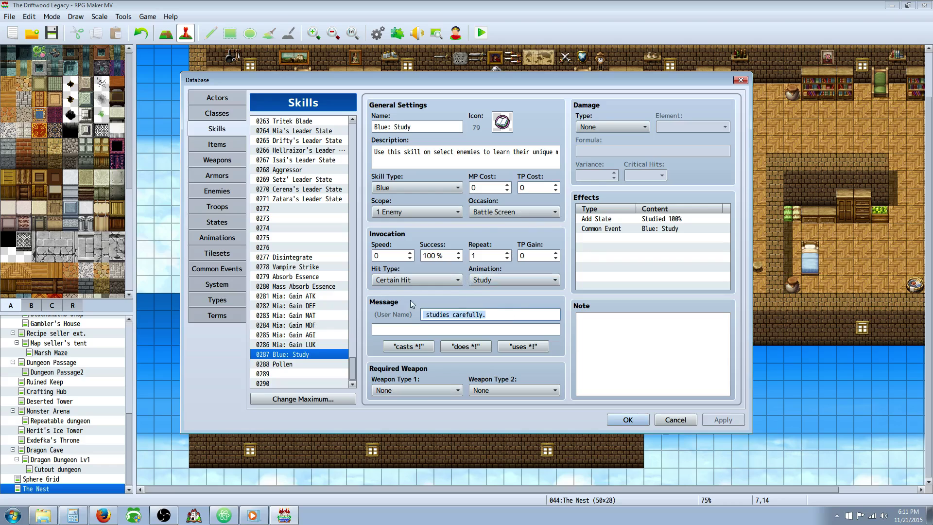
click(217, 144)
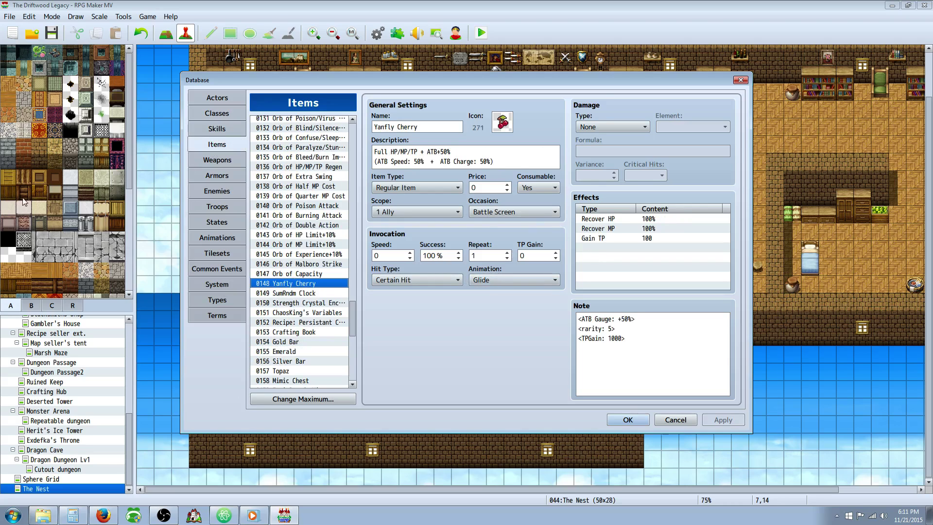
Step: Return to Blue Mage and inspect its Max MP, Attack, Defense, M.Attack, M.Defense, Agility and Luck curves
click(230, 116)
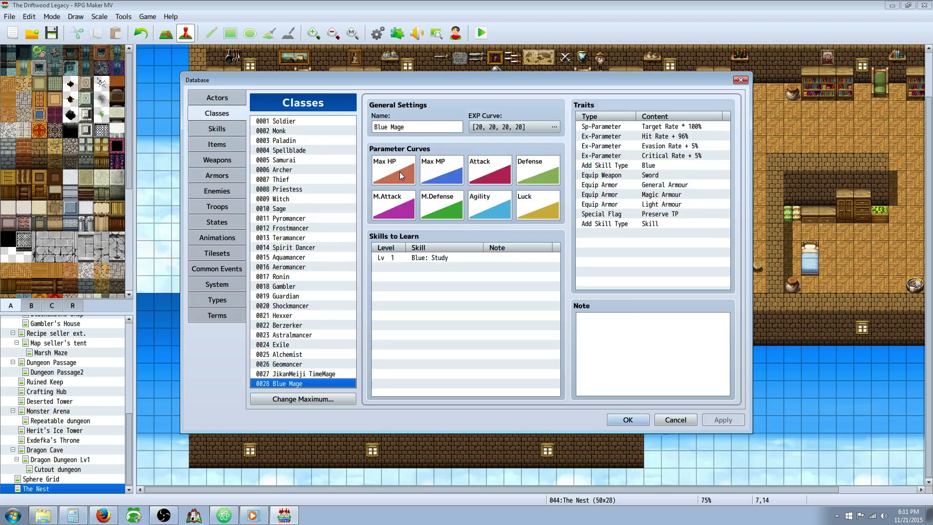
click(442, 172)
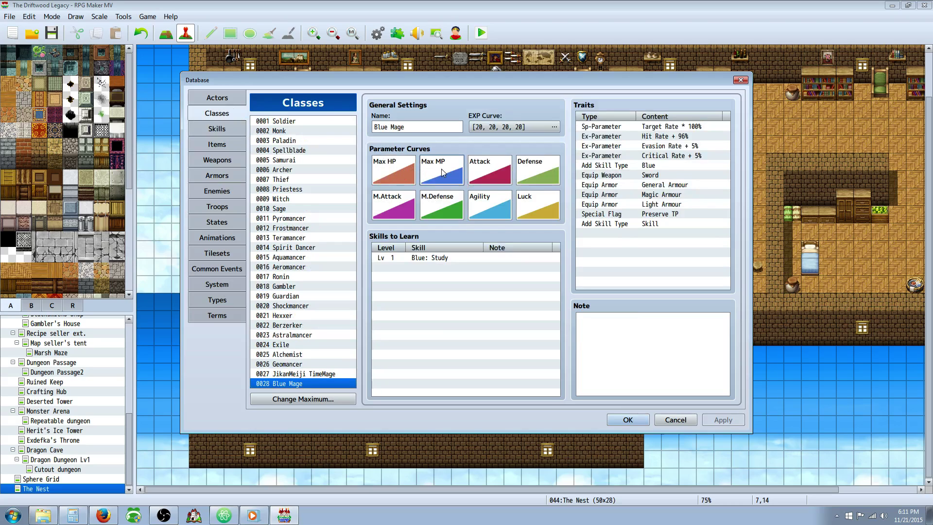
click(492, 167)
click(524, 170)
click(405, 201)
click(447, 201)
click(491, 200)
click(544, 202)
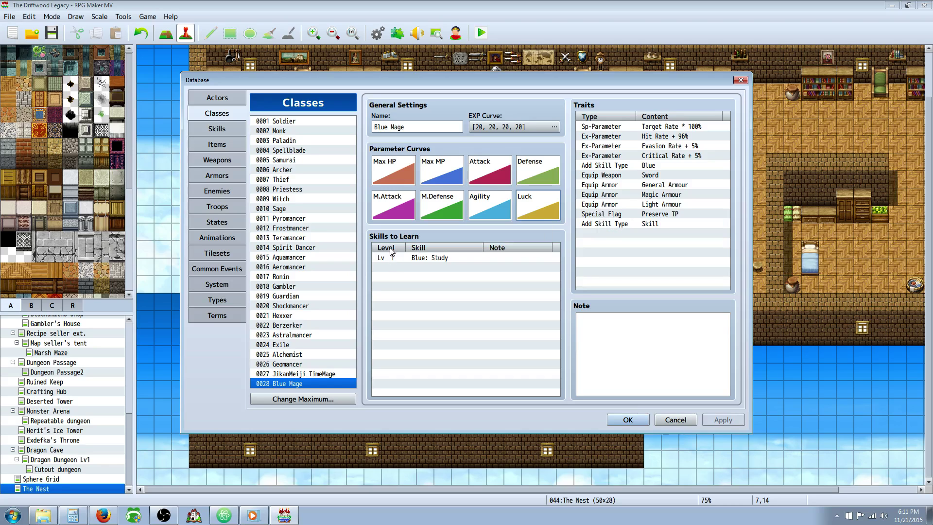
Step: Review Blue Mage's traits: Skill and Blue skill types, Sword, hit and critical rates, armour types, Preserve TP
click(622, 233)
click(619, 225)
click(626, 165)
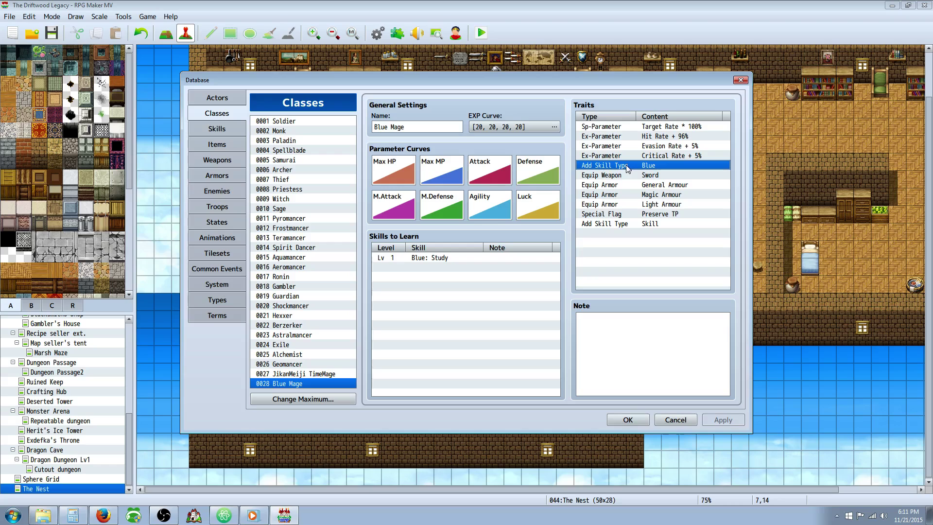
click(627, 176)
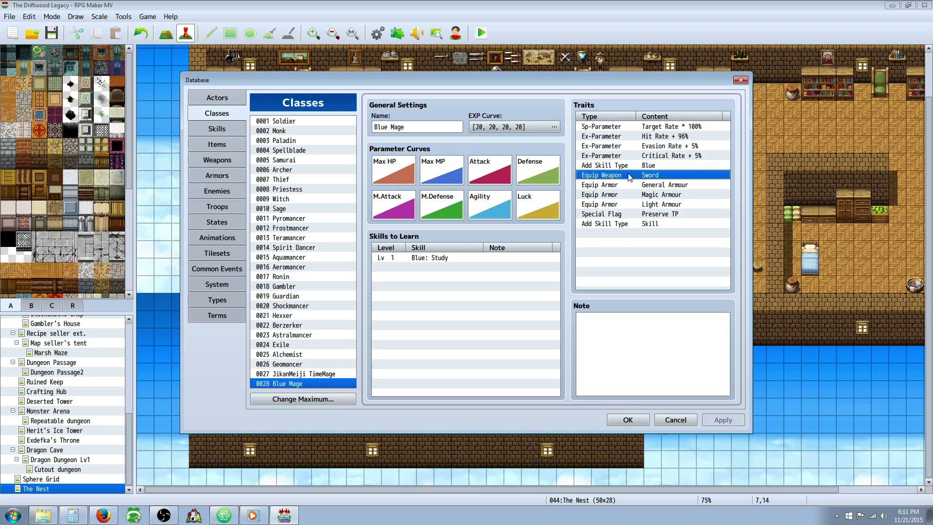
click(645, 156)
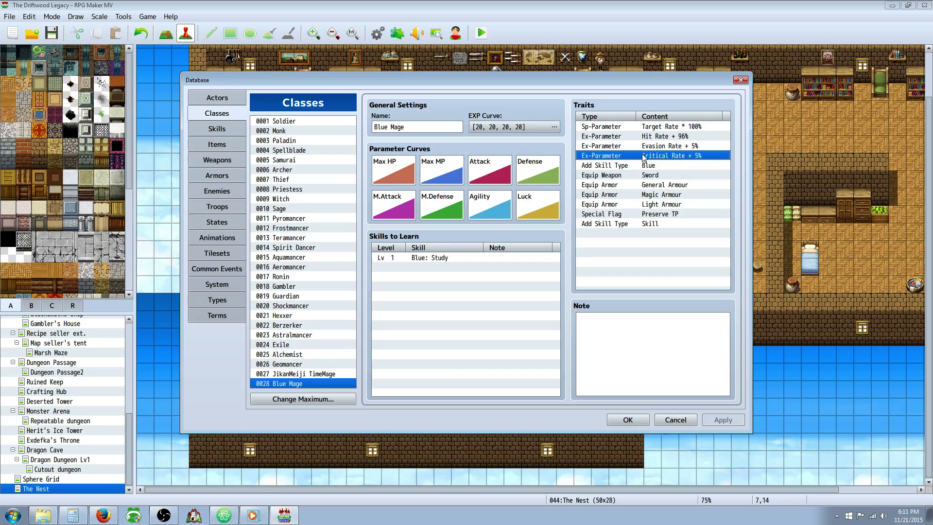
click(664, 138)
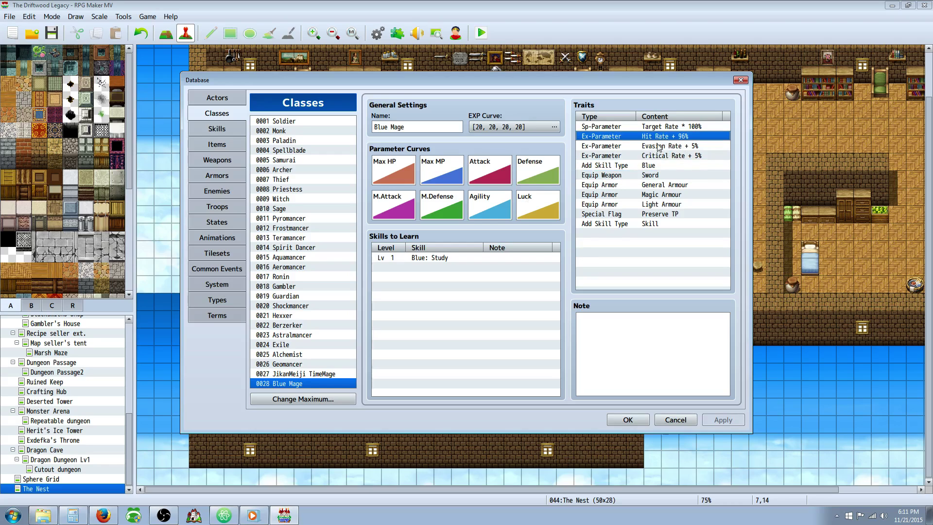
click(638, 178)
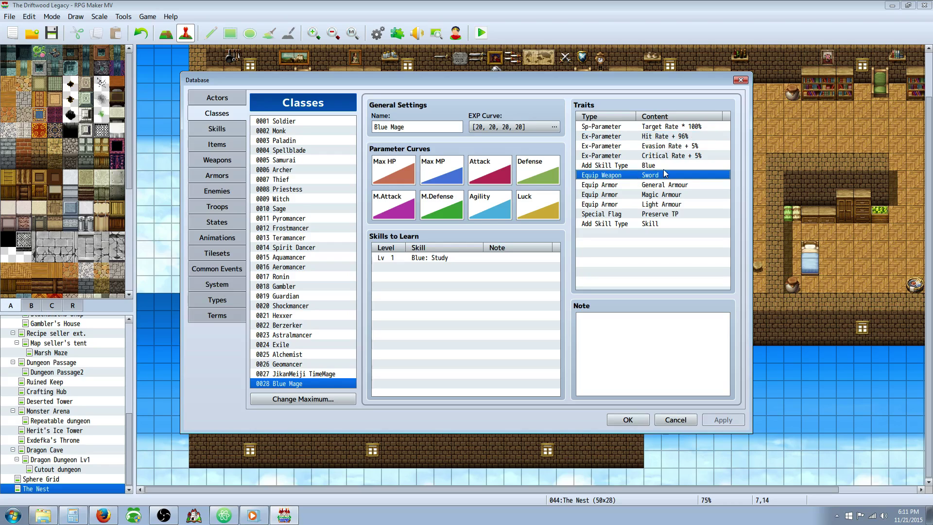
click(641, 185)
click(630, 194)
click(633, 186)
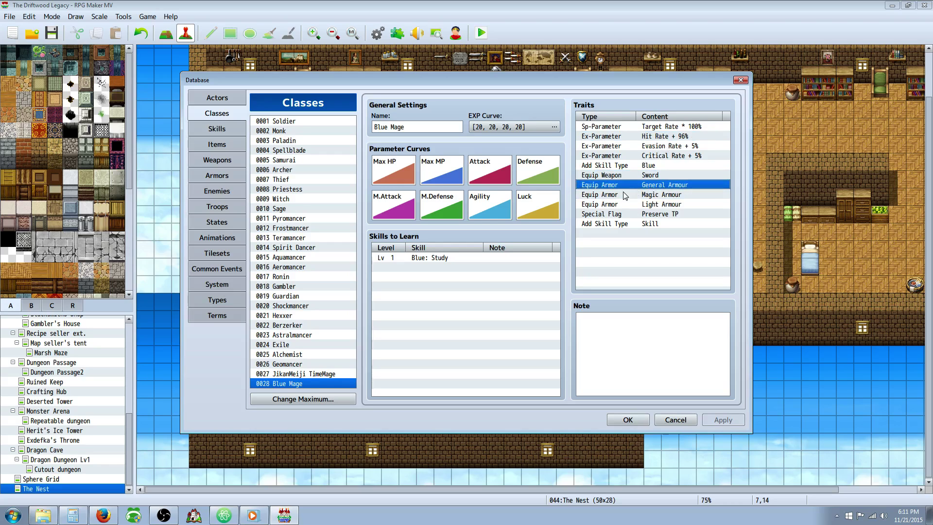
click(657, 206)
click(659, 215)
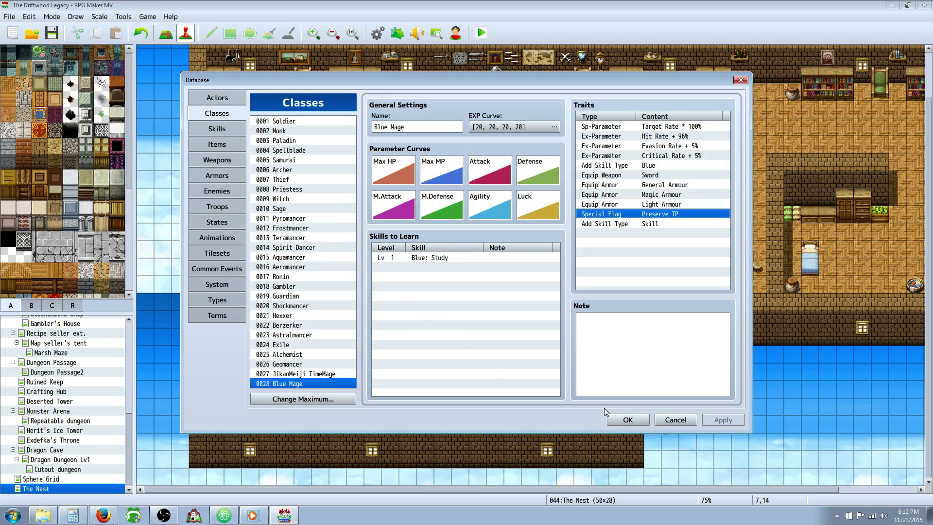
Step: Confirm the Database changes with OK and save the Blue Mage project
click(618, 424)
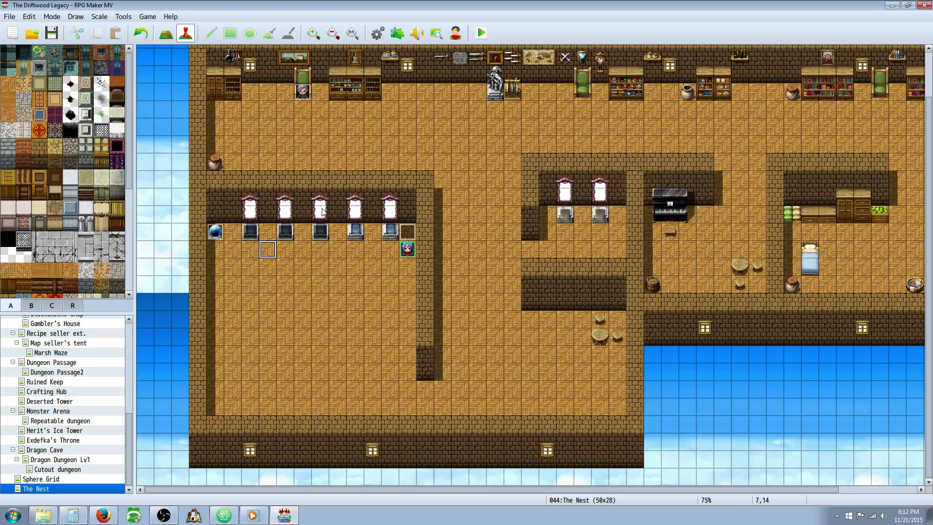
click(52, 32)
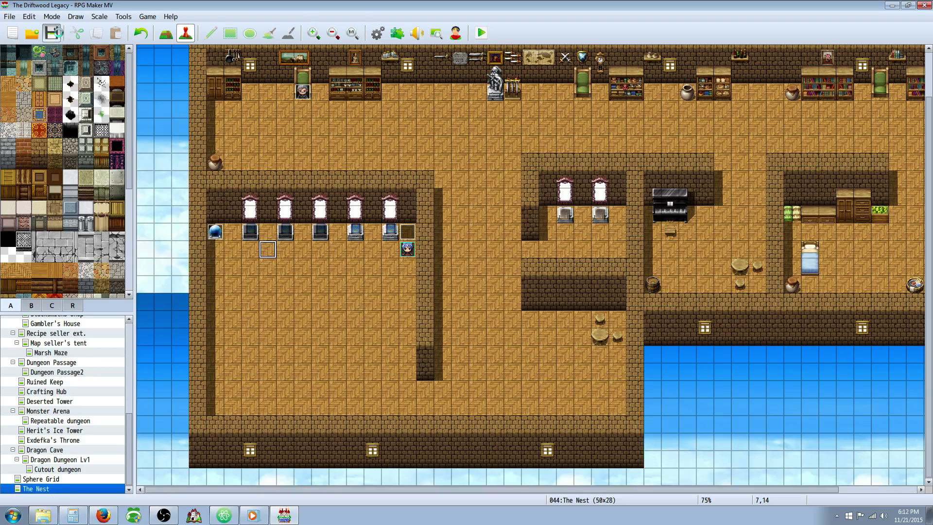